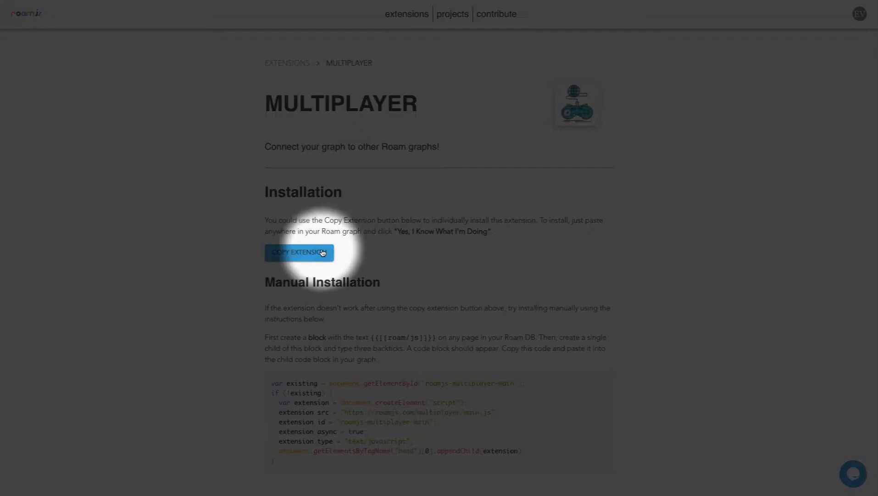
Step: Copy the Multiplayer extension code and open the roam/js page in Roam's Starscream graph
{"action": "left_click", "coordinate": [307, 258]}
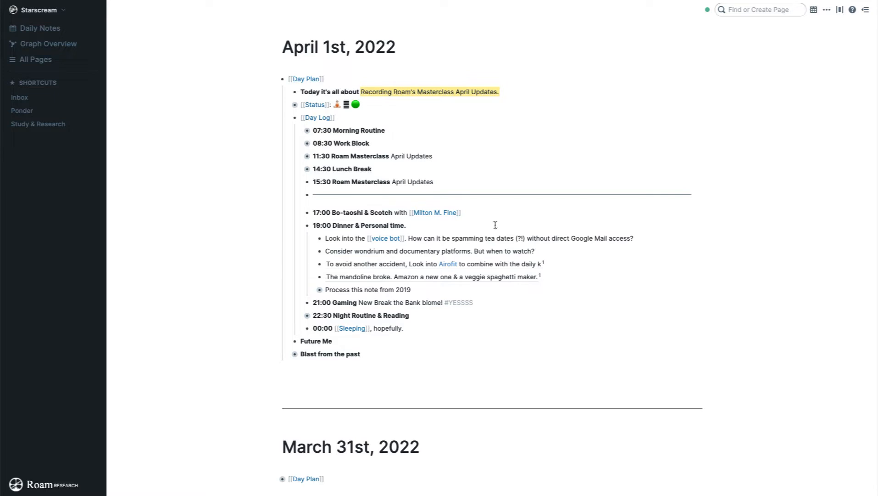
{"action": "left_click", "coordinate": [746, 11]}
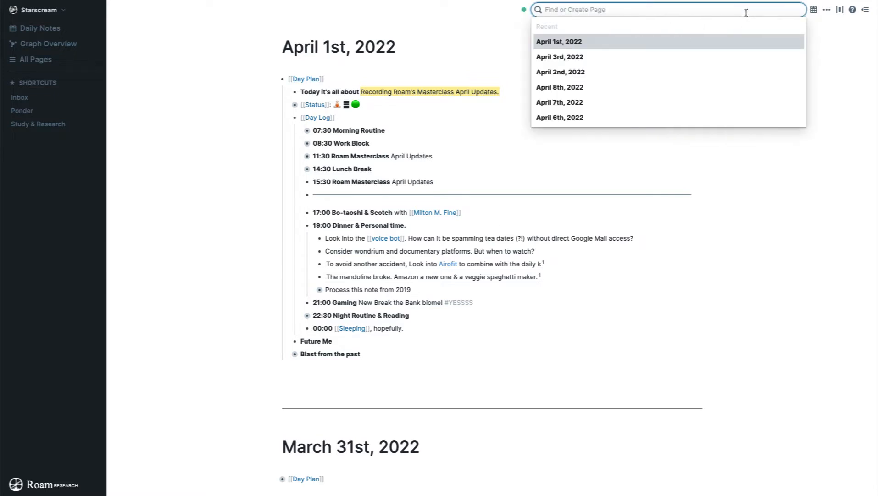
{"action": "type", "text": "js"}
{"action": "key", "text": "Return"}
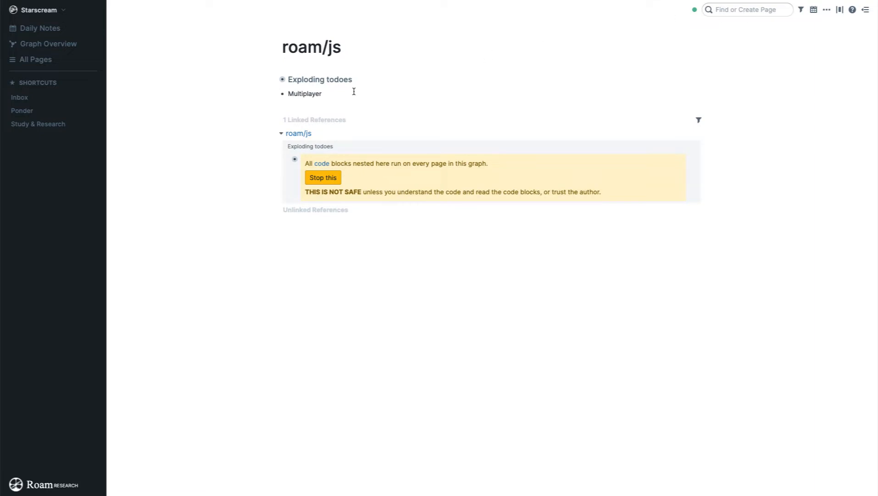
Step: Paste the extension code as a nested block under Multiplayer and allow it to run
{"action": "key", "text": "Return"}
{"action": "key", "text": "Tab"}
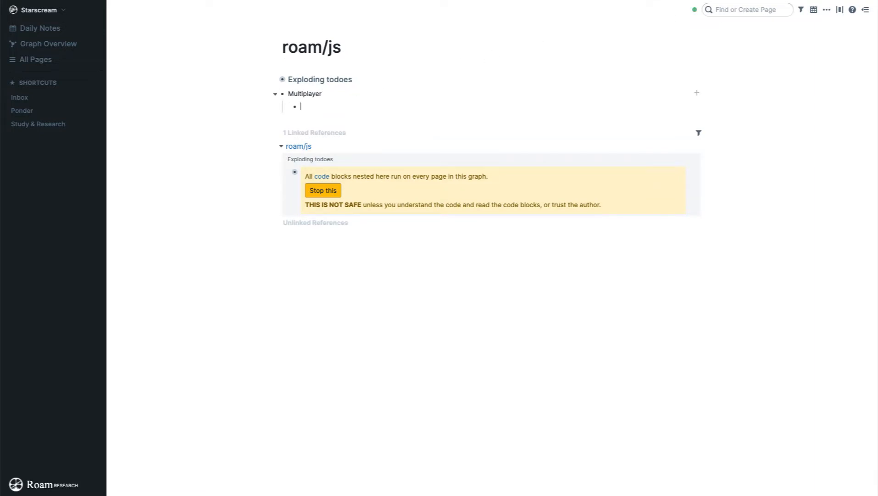
{"action": "key", "text": "ctrl+v"}
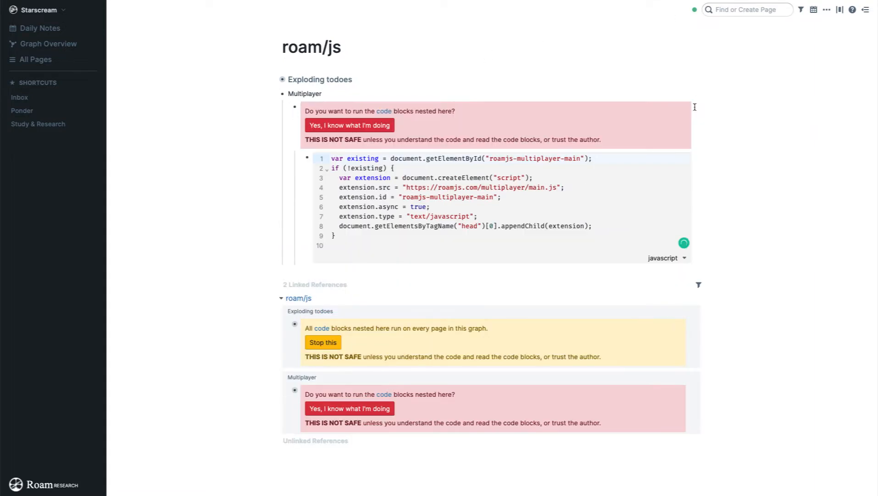
{"action": "left_click", "coordinate": [352, 131]}
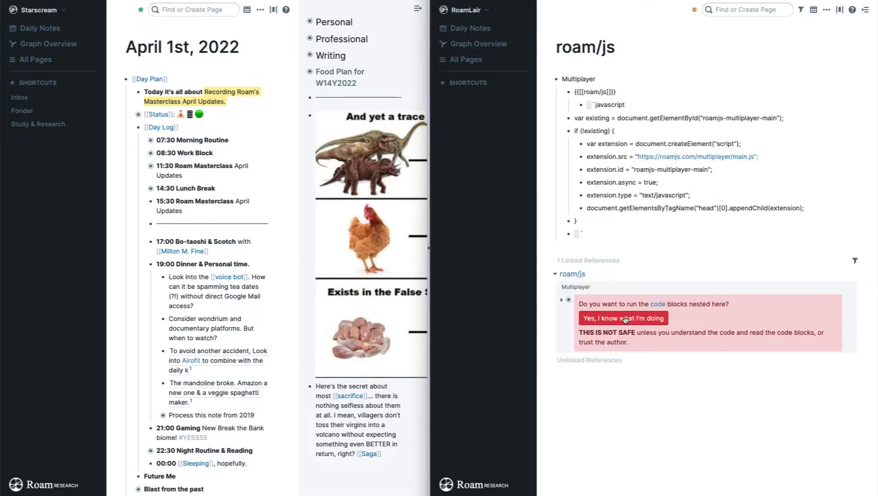
Step: Allow the Multiplayer code block on the RoamLair graph's roam/js page to run
{"action": "left_click", "coordinate": [626, 318]}
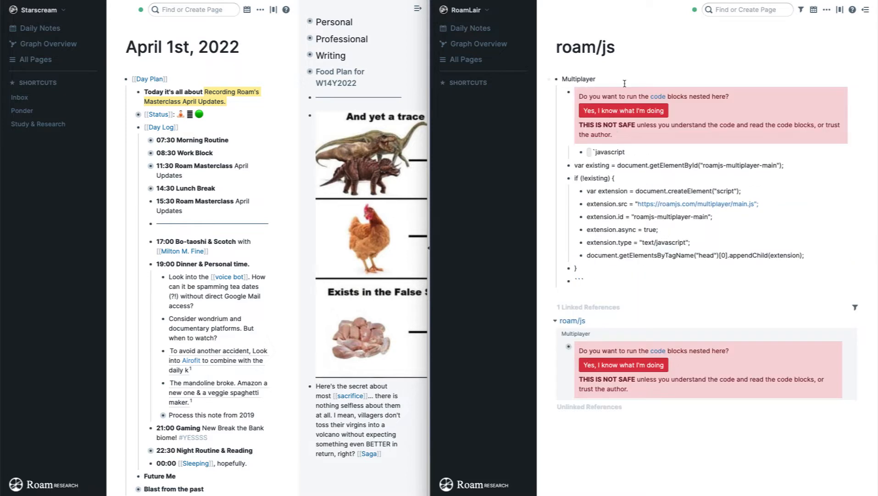
{"action": "left_click", "coordinate": [614, 110]}
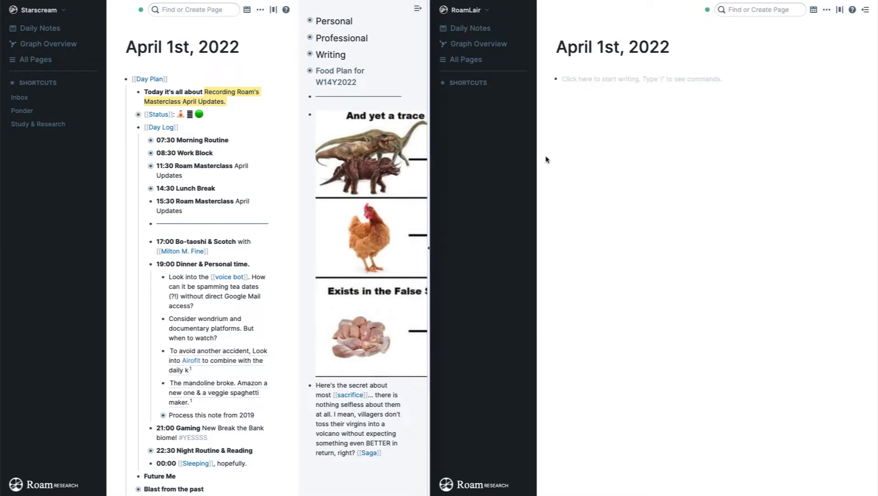
Step: Start the Setup Multiplayer command in the Starscream graph and copy its handshake code
{"action": "left_click", "coordinate": [397, 453]}
{"action": "key", "text": "ctrl+p"}
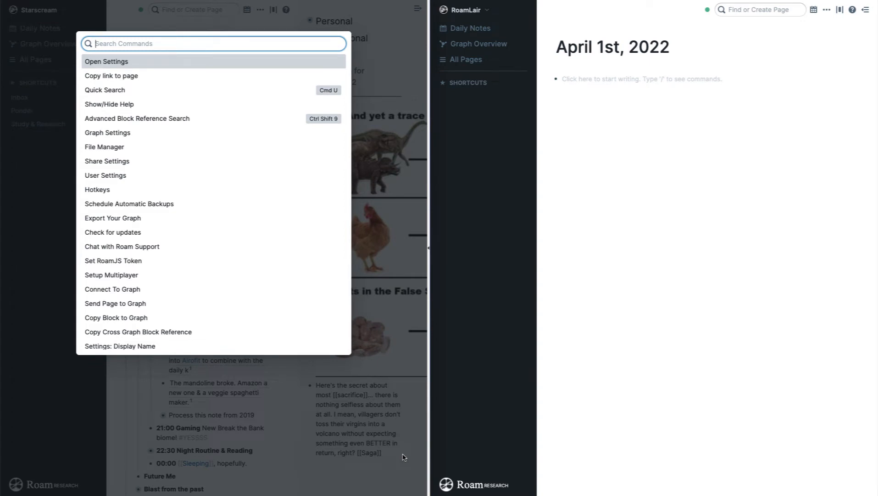
{"action": "type", "text": "setup"}
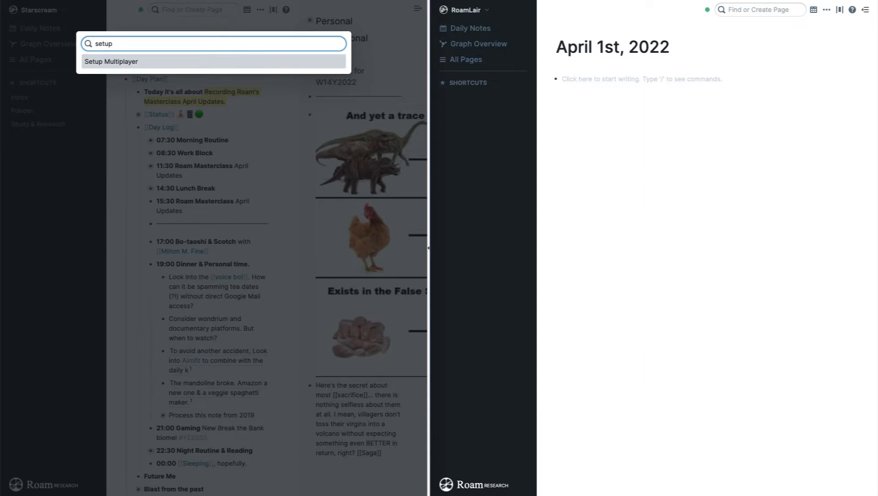
{"action": "key", "text": "Return"}
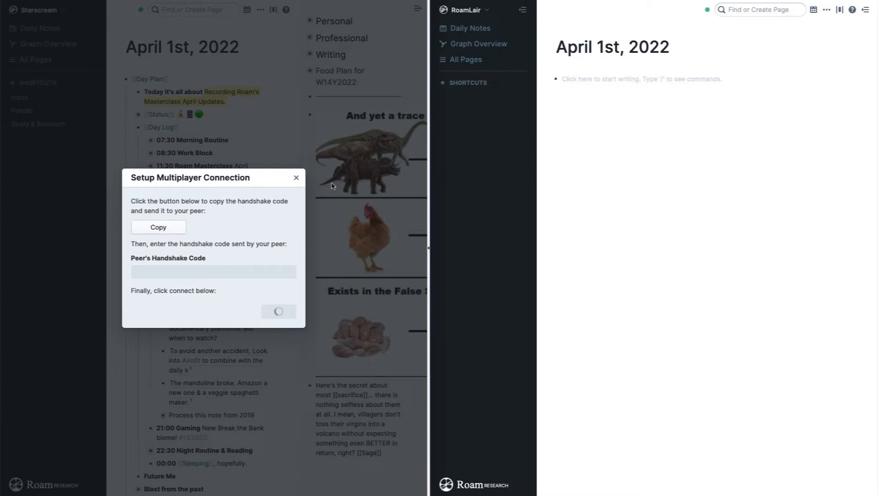
{"action": "left_click", "coordinate": [151, 228]}
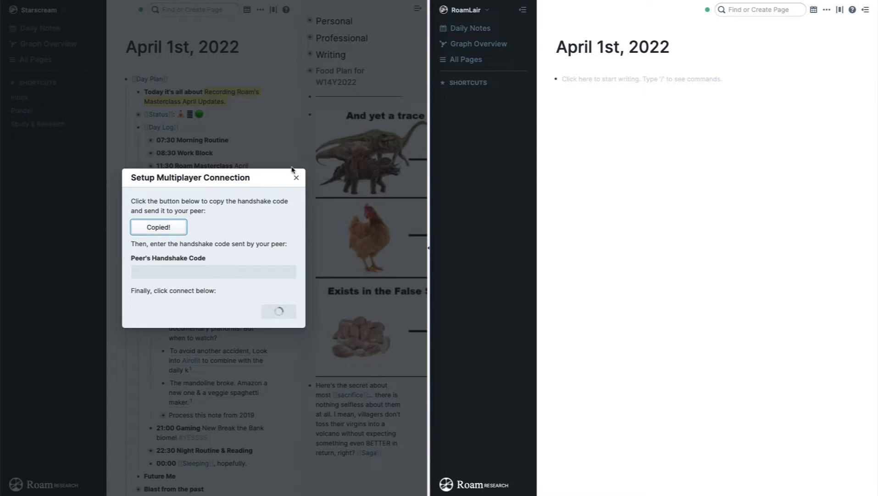
Step: Run the Connect To Graph command in the RoamLair graph, ready for the peer's handshake code
{"action": "left_click", "coordinate": [604, 81]}
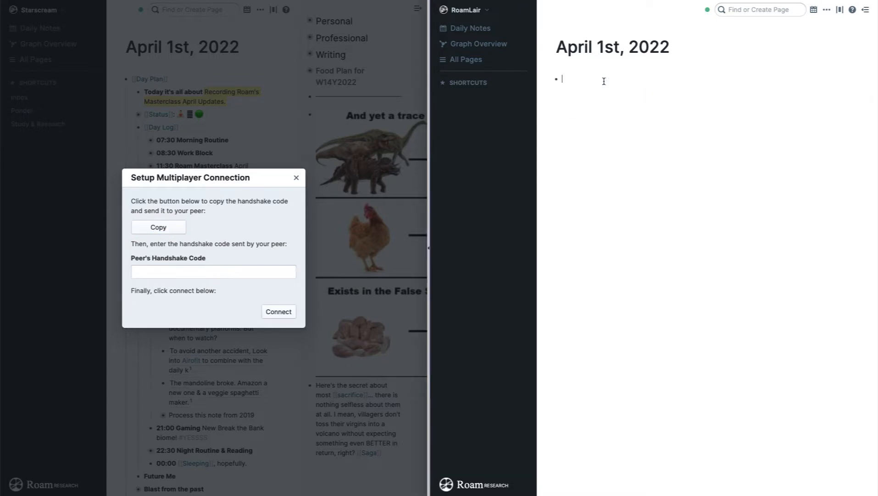
{"action": "key", "text": "ctrl+p"}
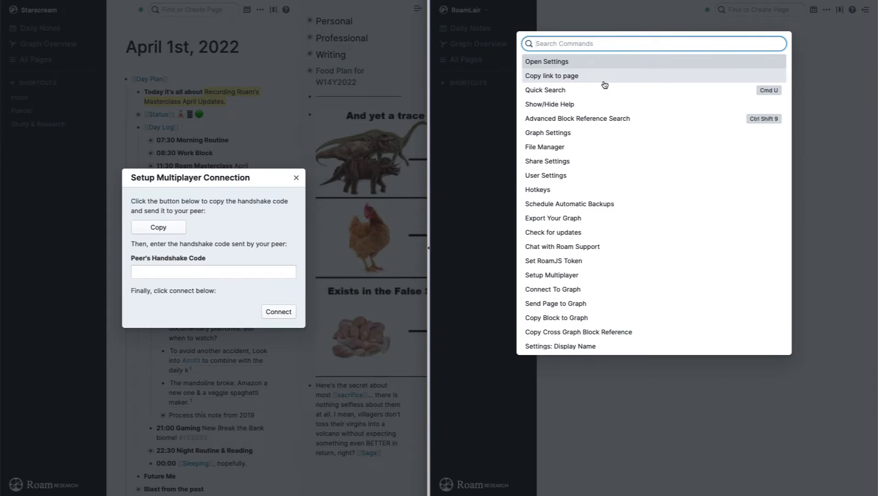
{"action": "type", "text": "conn"}
{"action": "key", "text": "Return"}
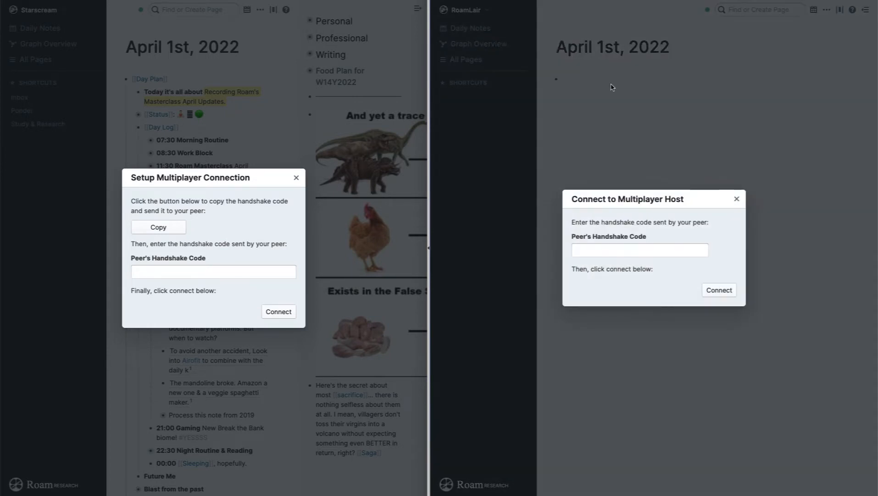
{"action": "left_click", "coordinate": [610, 248]}
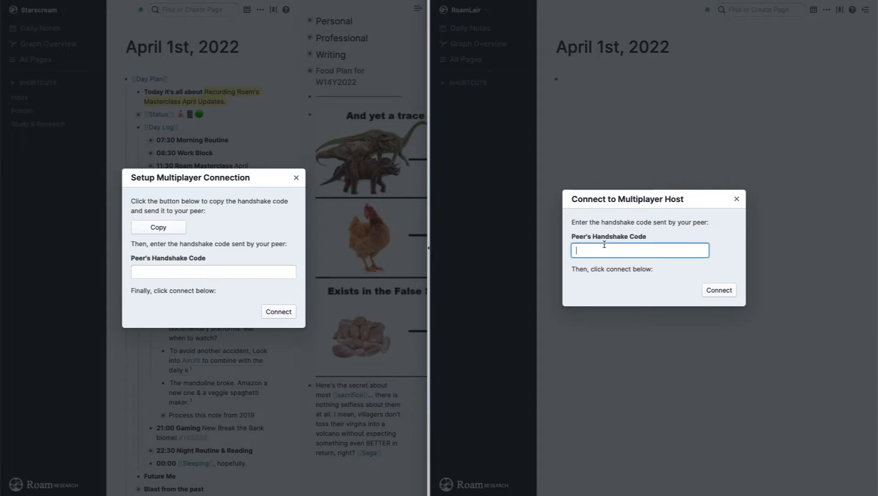
Step: Copy Starscream's handshake code again, paste it as the peer's handshake code in RoamLair, and connect
{"action": "left_click", "coordinate": [167, 229]}
{"action": "left_click", "coordinate": [167, 229]}
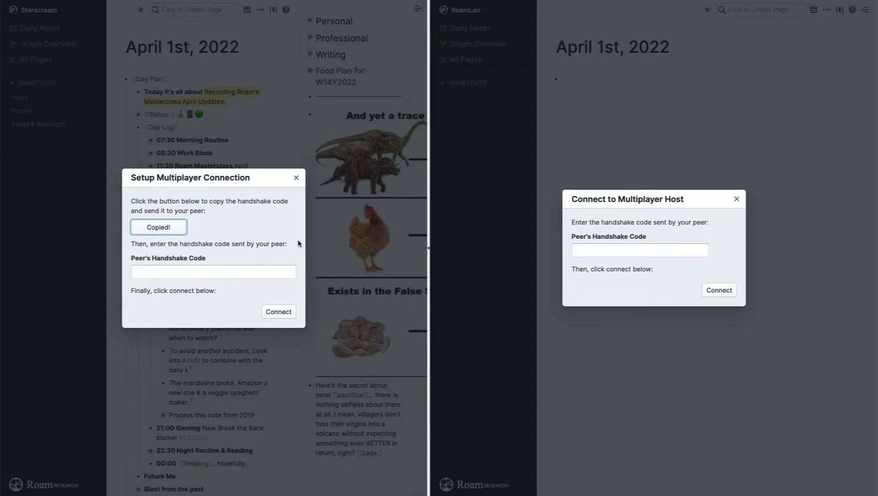
{"action": "left_click", "coordinate": [611, 251]}
{"action": "key", "text": "ctrl+v"}
{"action": "left_click", "coordinate": [718, 290]}
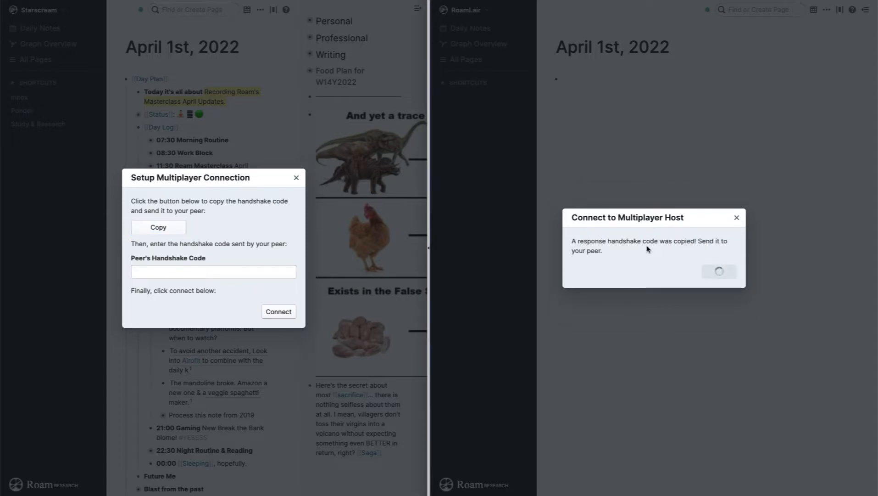
Step: Paste the response handshake code into Starscream's multiplayer setup and complete the connection
{"action": "left_click", "coordinate": [149, 271]}
{"action": "key", "text": "ctrl+v"}
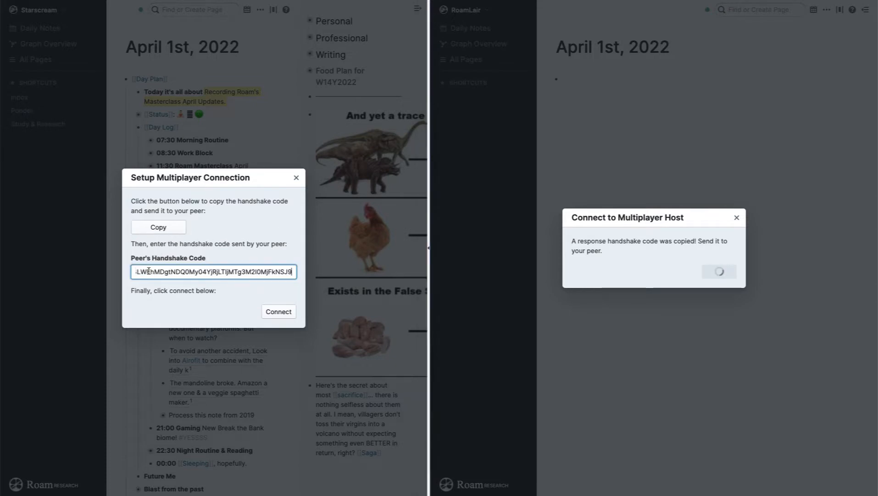
{"action": "left_click", "coordinate": [275, 311]}
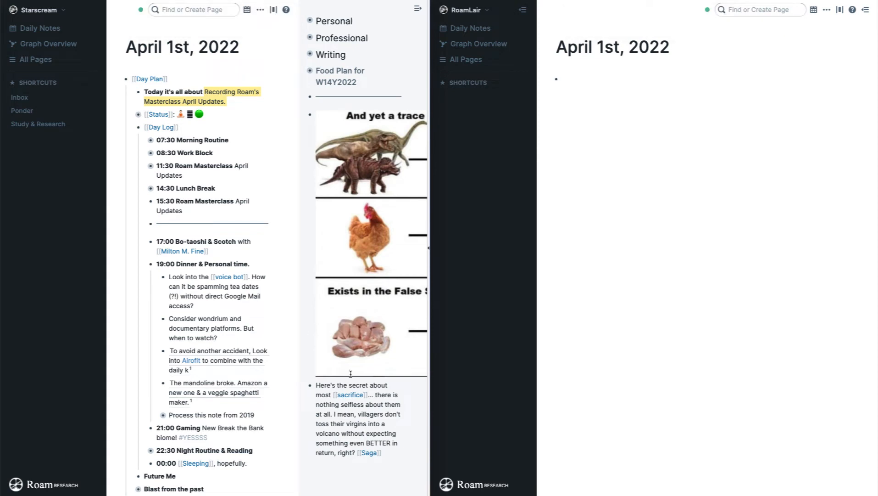
Step: Send the "Here's the secret about most sacrifice" block to a page named Sacrifice in RoamLair with Copy Block to Graph
{"action": "left_click", "coordinate": [392, 451]}
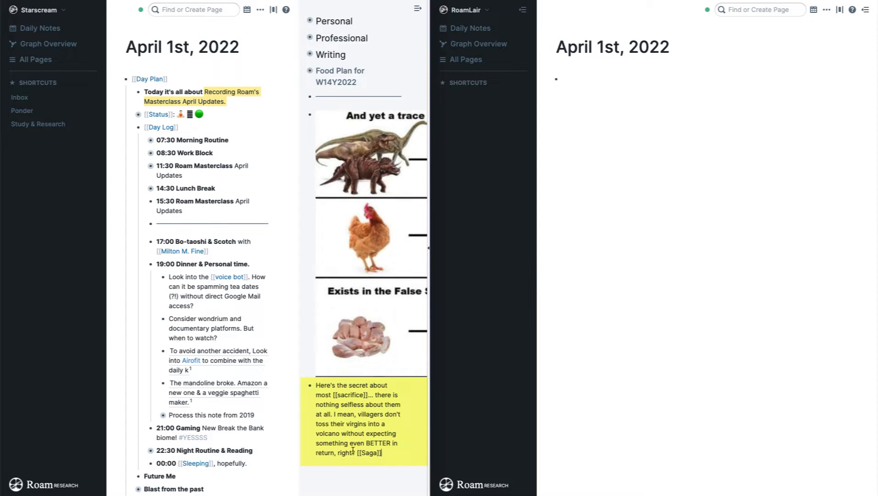
{"action": "key", "text": "ctrl+p"}
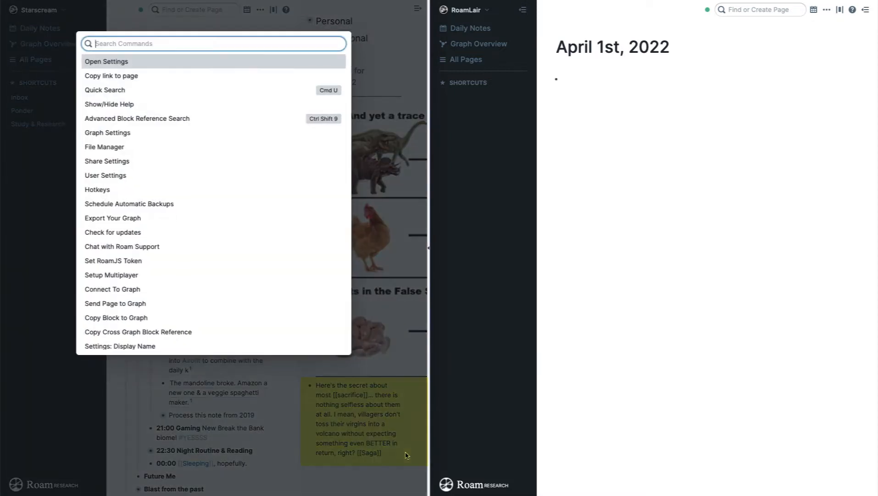
{"action": "type", "text": "cop"}
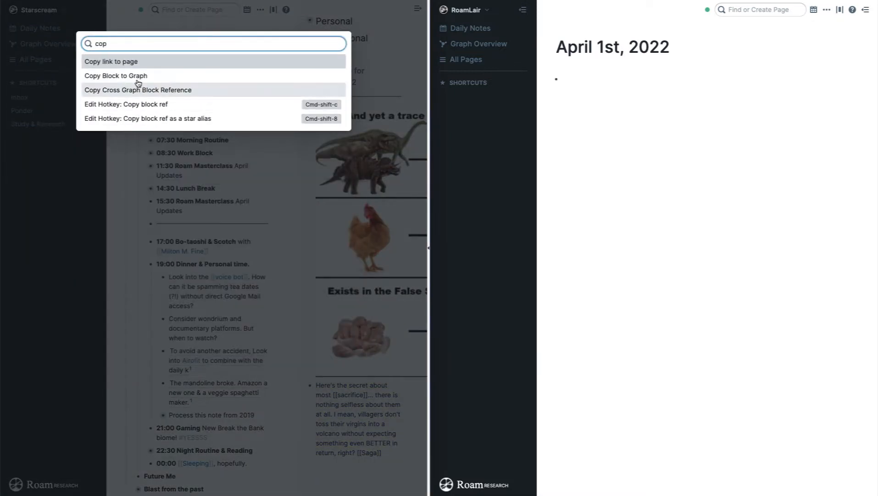
{"action": "left_click", "coordinate": [132, 76]}
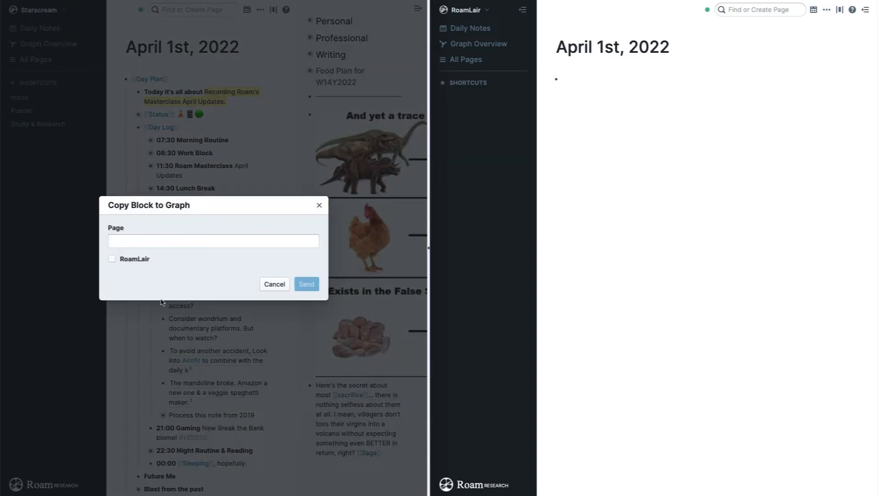
{"action": "left_click", "coordinate": [112, 260]}
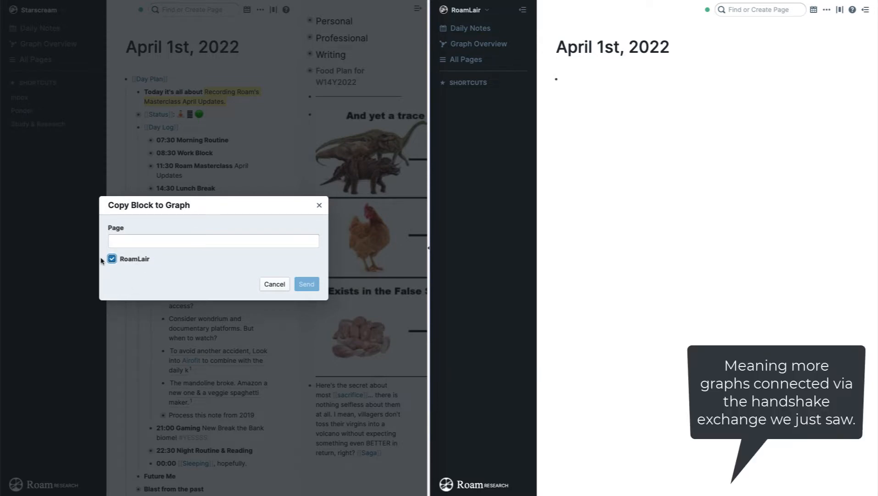
{"action": "left_click", "coordinate": [164, 243]}
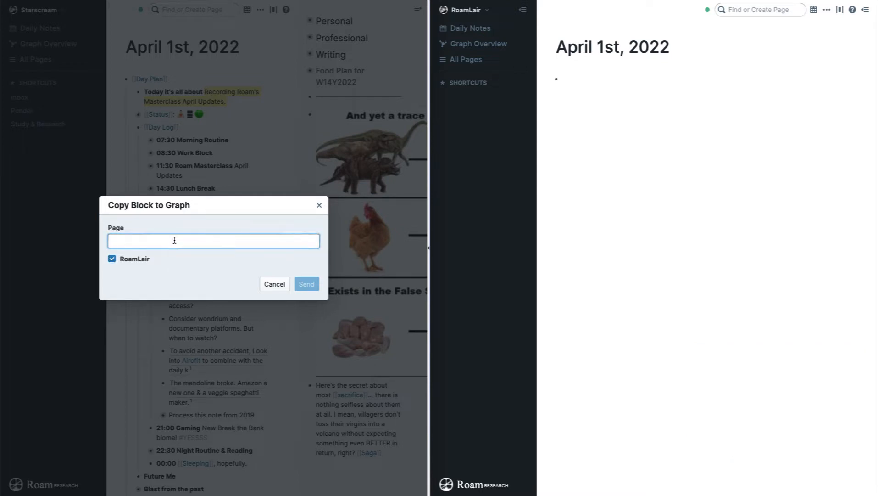
{"action": "type", "text": "Sacrifice"}
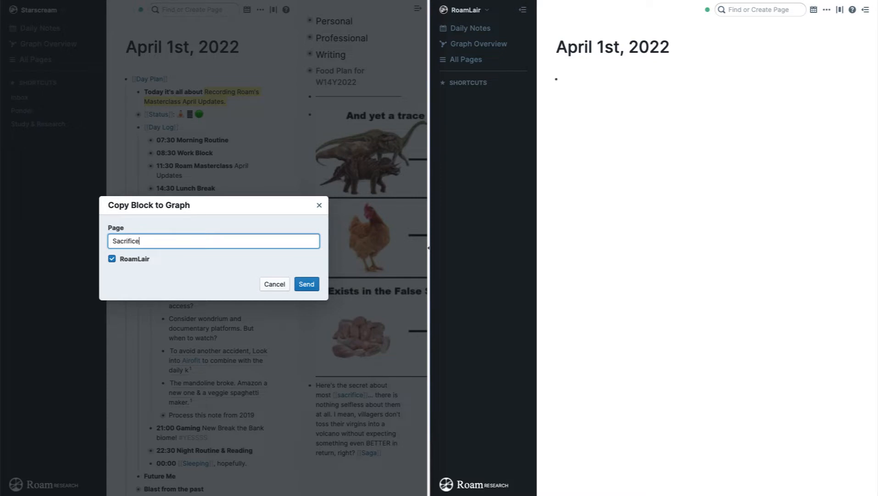
{"action": "left_click", "coordinate": [306, 284]}
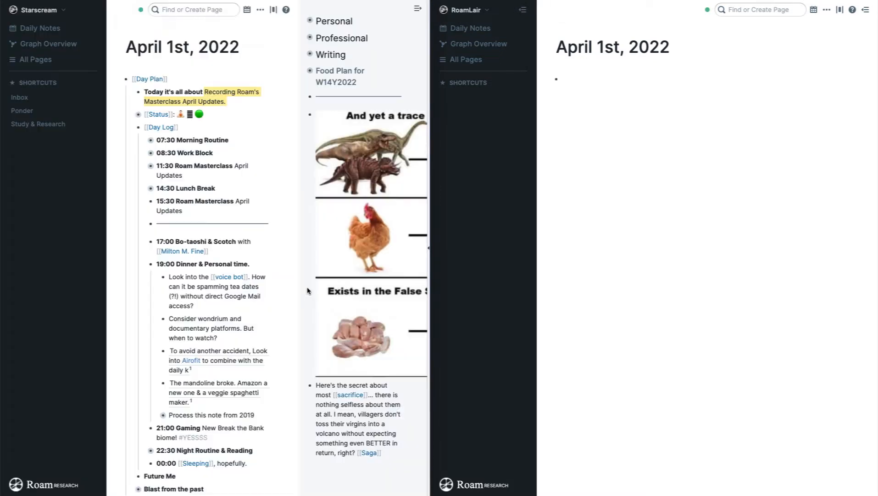
Step: Find and open the Sacrifice page in the RoamLair graph to check the copied block
{"action": "left_click", "coordinate": [739, 14]}
{"action": "type", "text": "Sacr"}
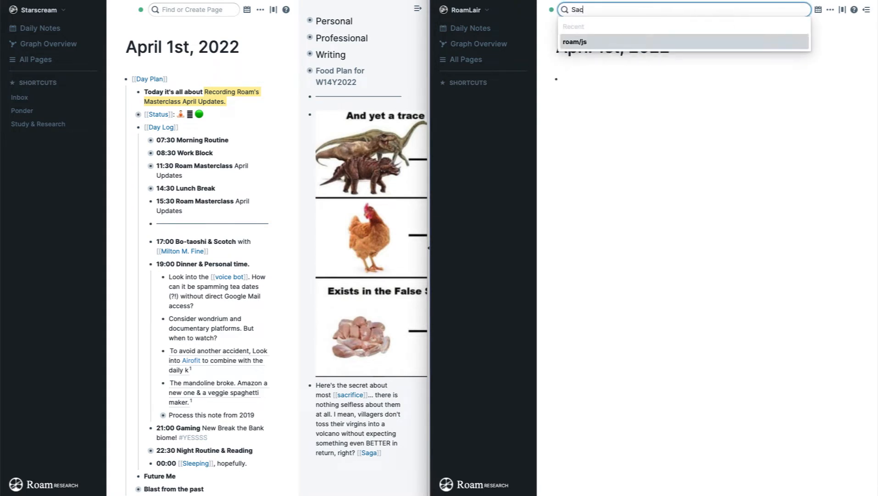
{"action": "key", "text": "Down"}
{"action": "key", "text": "Down"}
{"action": "key", "text": "Return"}
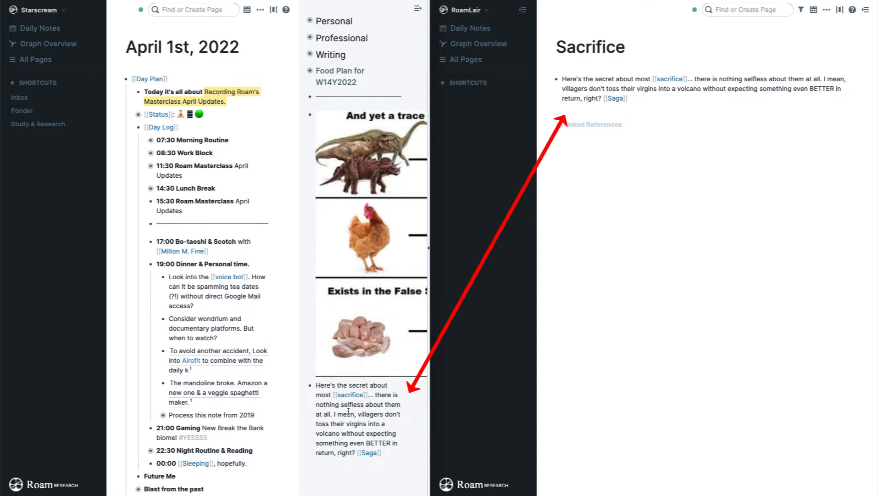
Step: Copy the sacrifice block's reference in Starscream and paste it into a new block directly below
{"action": "right_click", "coordinate": [310, 385]}
{"action": "left_click", "coordinate": [346, 317]}
{"action": "left_click", "coordinate": [388, 452]}
{"action": "key", "text": "Return"}
{"action": "key", "text": "ctrl+v"}
Step: Change the word BETTER to lowercase "better" in Starscream's original sacrifice block and compare it with the RoamLair copy
{"action": "double_click", "coordinate": [375, 442]}
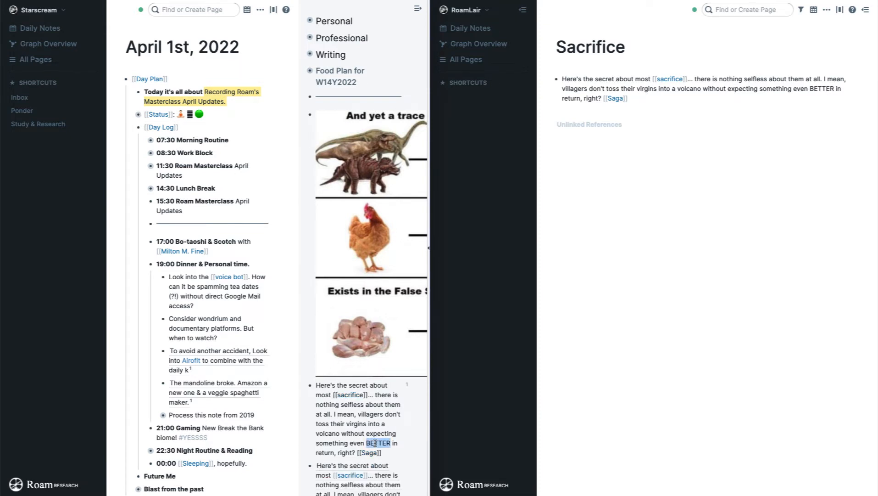
{"action": "type", "text": "better"}
{"action": "left_click", "coordinate": [410, 418]}
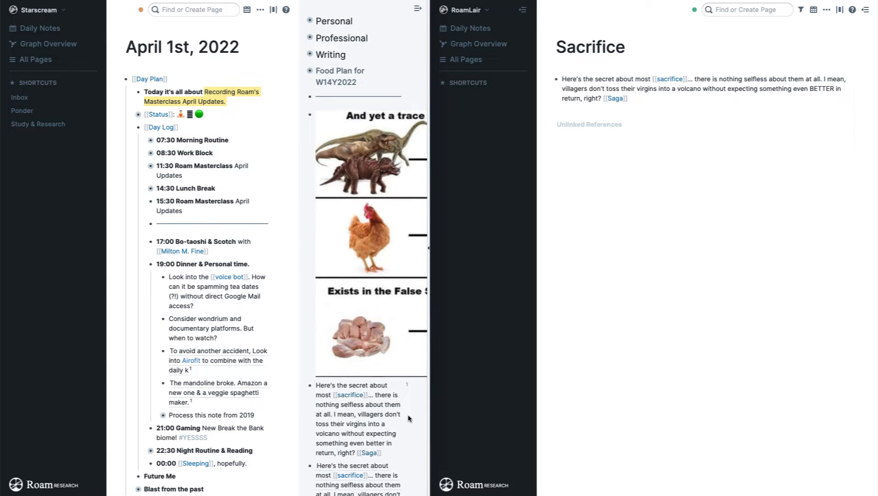
{"action": "left_click", "coordinate": [737, 80]}
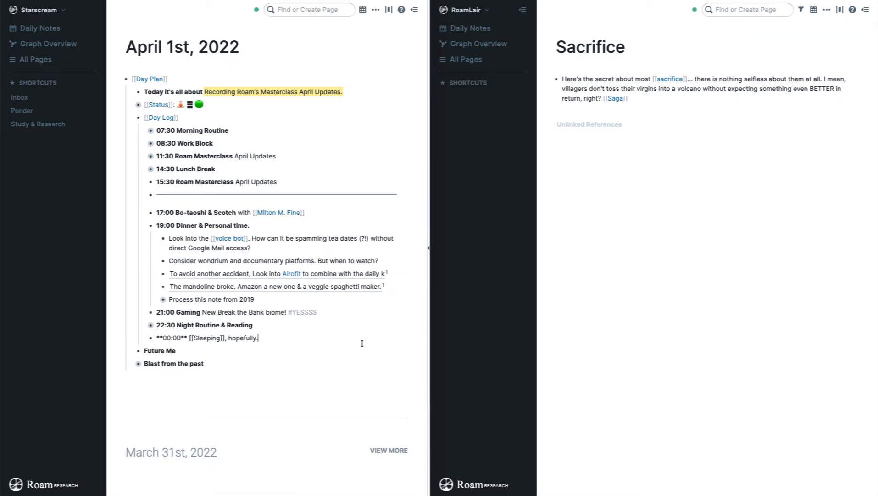
Step: Find and open the Vision Board page in the Starscream graph
{"action": "left_click", "coordinate": [305, 9]}
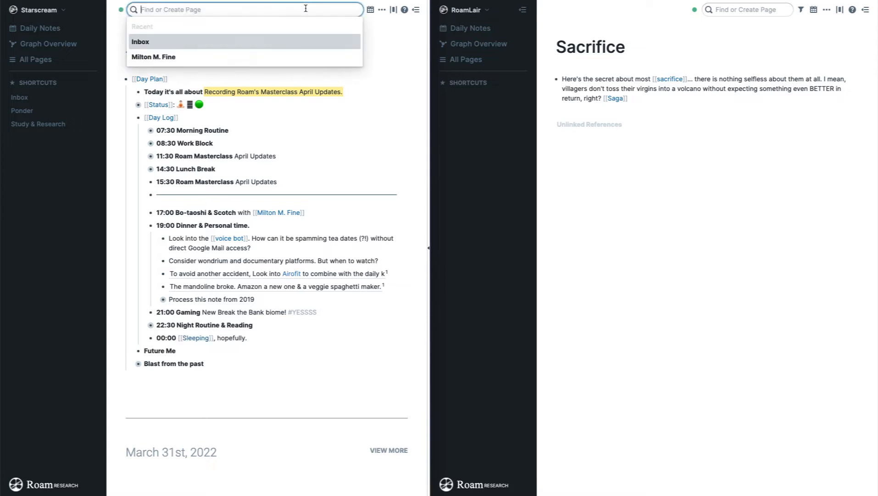
{"action": "type", "text": "Visi"}
{"action": "key", "text": "Return"}
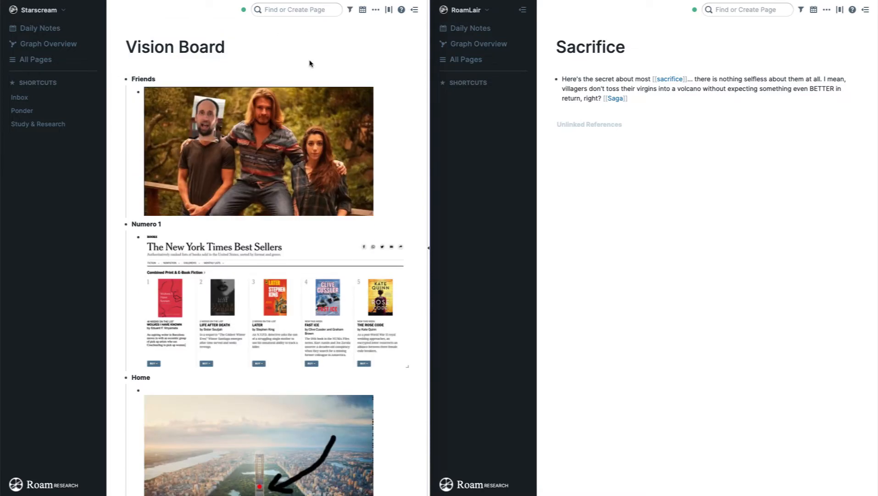
Step: Send the Vision Board page from the Starscream graph to the RoamLair graph
{"action": "key", "text": "ctrl+p"}
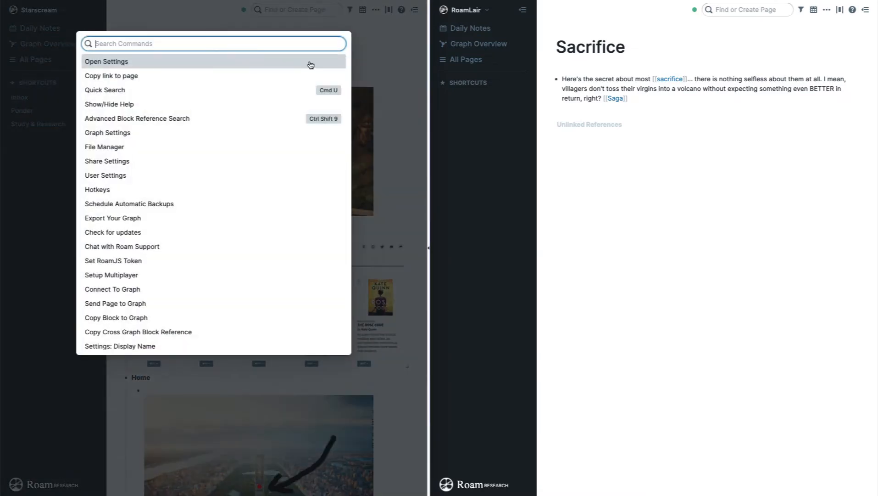
{"action": "type", "text": "send"}
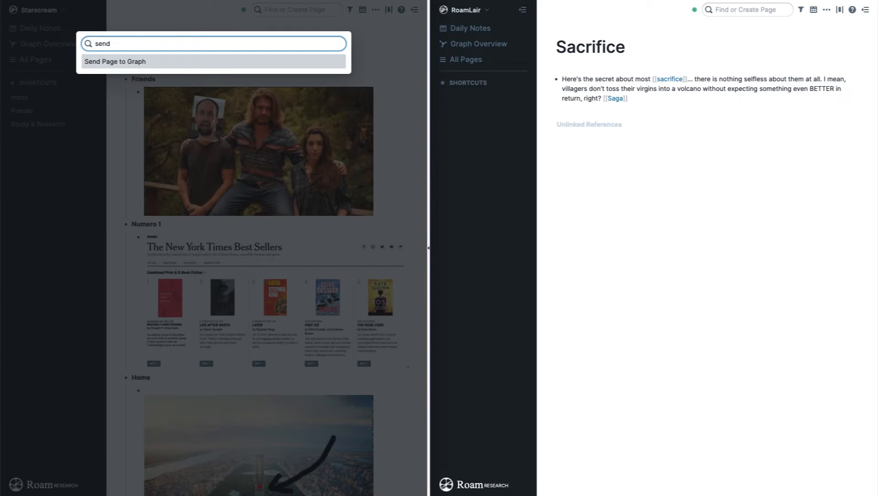
{"action": "left_click", "coordinate": [188, 65]}
{"action": "left_click", "coordinate": [112, 259]}
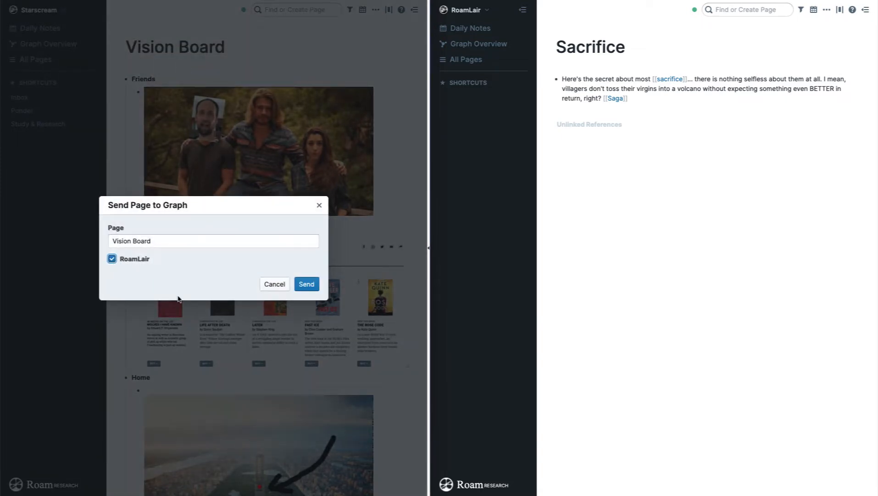
{"action": "left_click", "coordinate": [307, 285]}
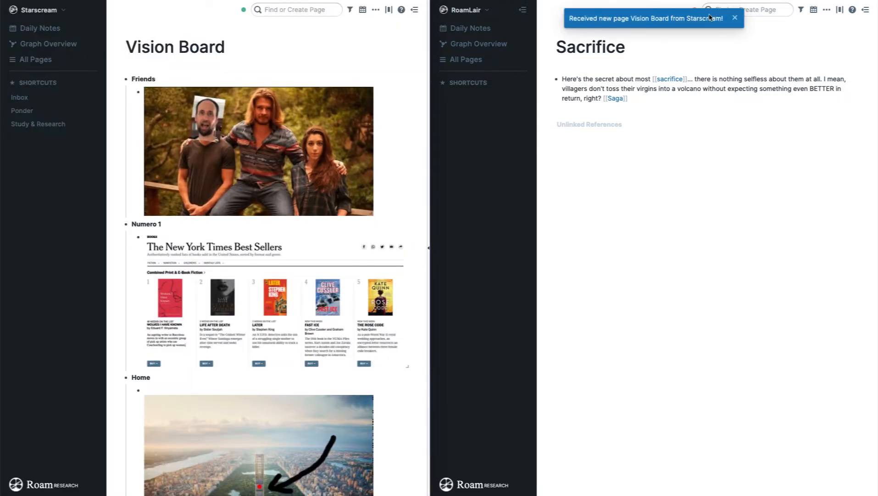
Step: Find and open the Vision Board page in RoamLair and review its images and linked references
{"action": "left_click", "coordinate": [710, 12]}
{"action": "type", "text": "Visi"}
{"action": "key", "text": "Down"}
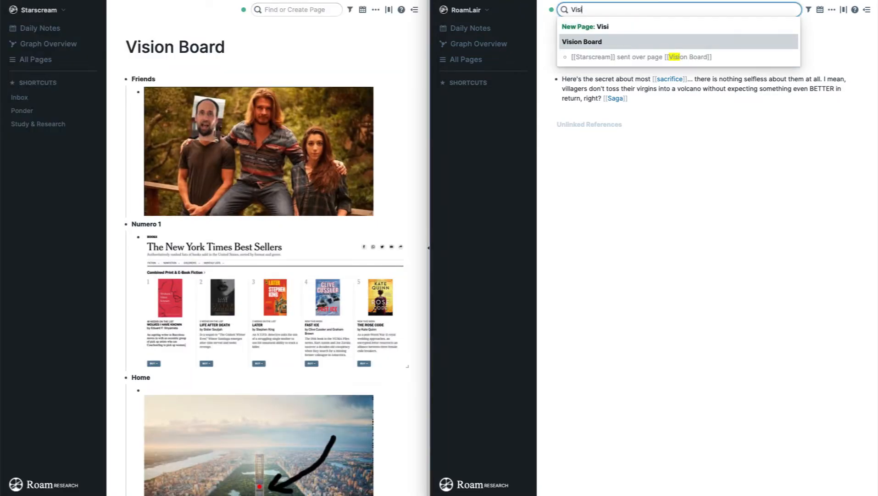
{"action": "key", "text": "Return"}
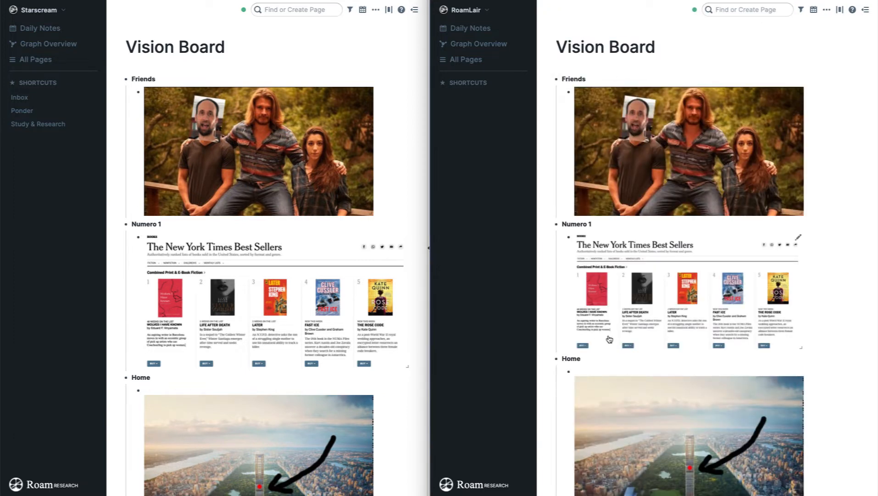
{"action": "scroll", "coordinate": [687, 346], "scroll_direction": "down", "scroll_amount": 6}
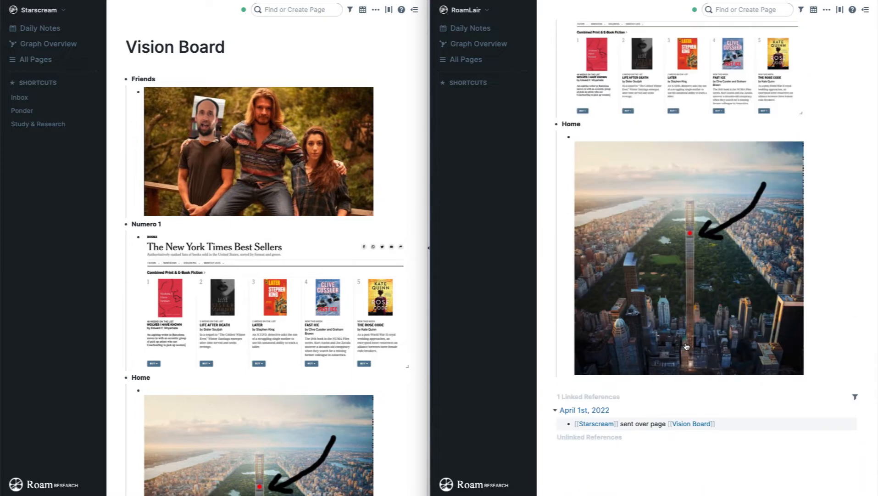
{"action": "scroll", "coordinate": [687, 347], "scroll_direction": "up", "scroll_amount": 3}
{"action": "scroll", "coordinate": [687, 346], "scroll_direction": "up", "scroll_amount": 3}
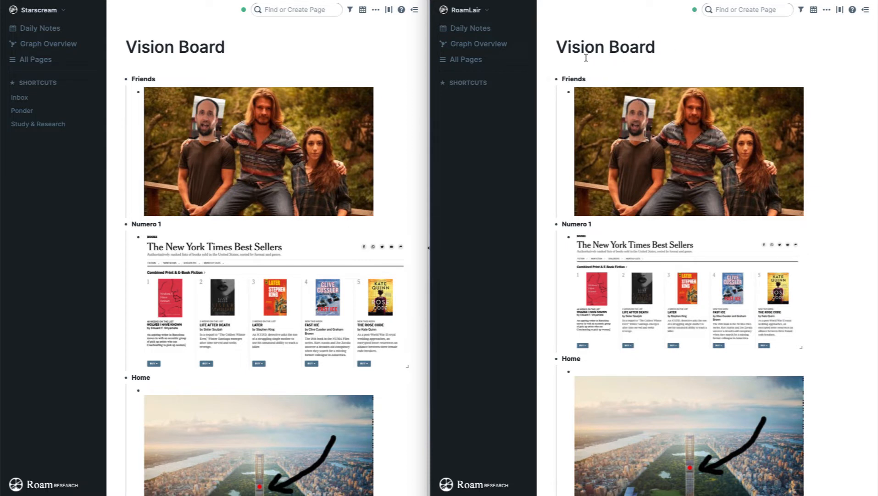
{"action": "scroll", "coordinate": [754, 255], "scroll_direction": "down", "scroll_amount": 10}
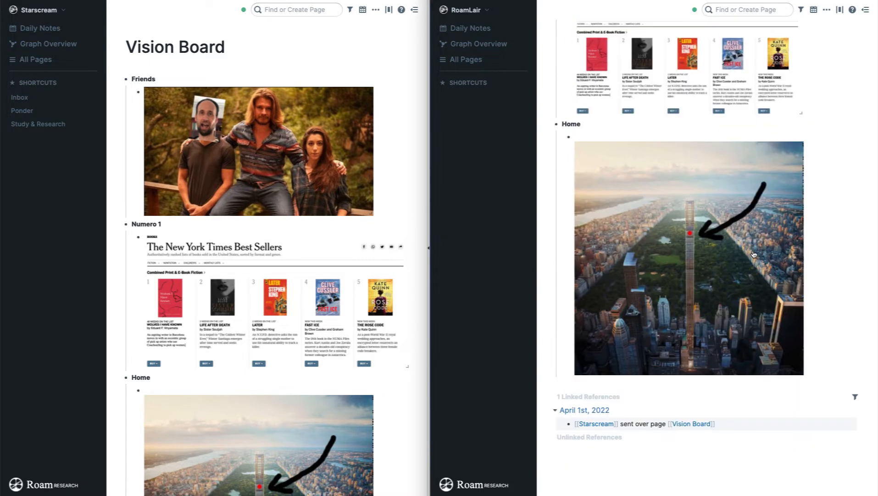
{"action": "scroll", "coordinate": [754, 254], "scroll_direction": "up", "scroll_amount": 8}
{"action": "scroll", "coordinate": [754, 255], "scroll_direction": "up", "scroll_amount": 1}
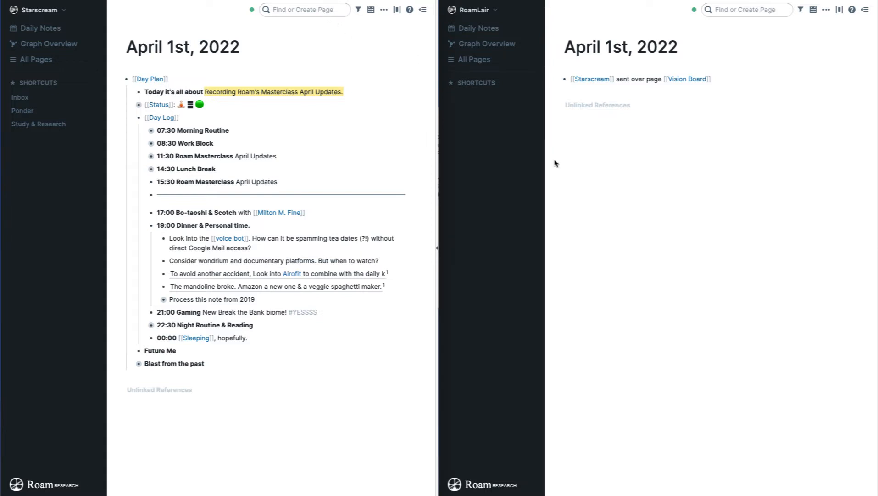
Step: Open the roam/js/multiplayer page in the Starscream graph
{"action": "left_click", "coordinate": [322, 9]}
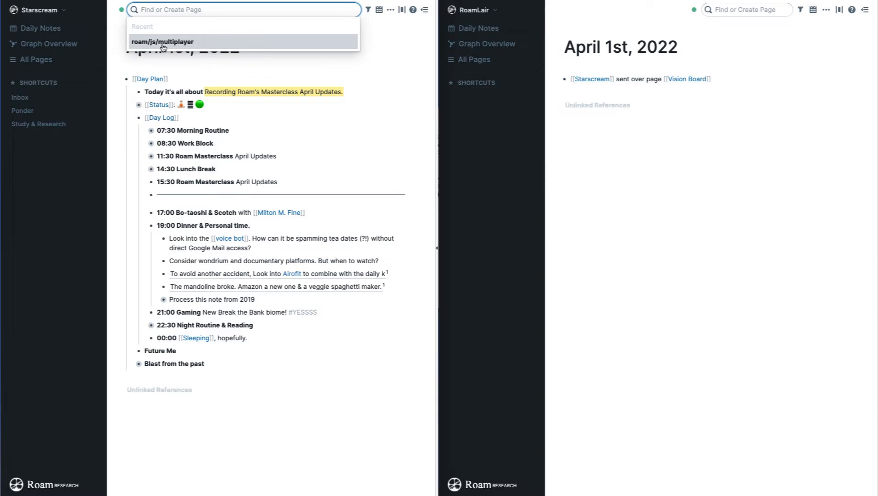
{"action": "left_click", "coordinate": [182, 46]}
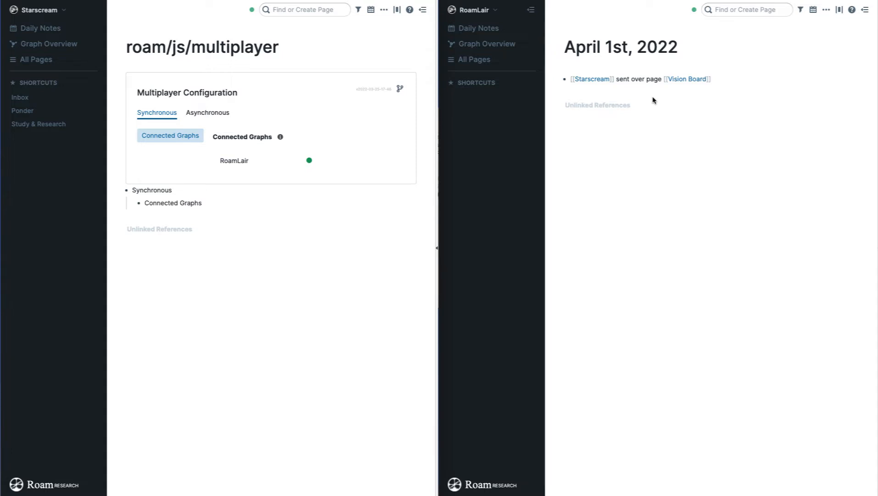
Step: Leave the RoamLair graph for the graphs and settings overview and reopen RoamLair
{"action": "left_click", "coordinate": [493, 12]}
{"action": "left_click", "coordinate": [493, 12]}
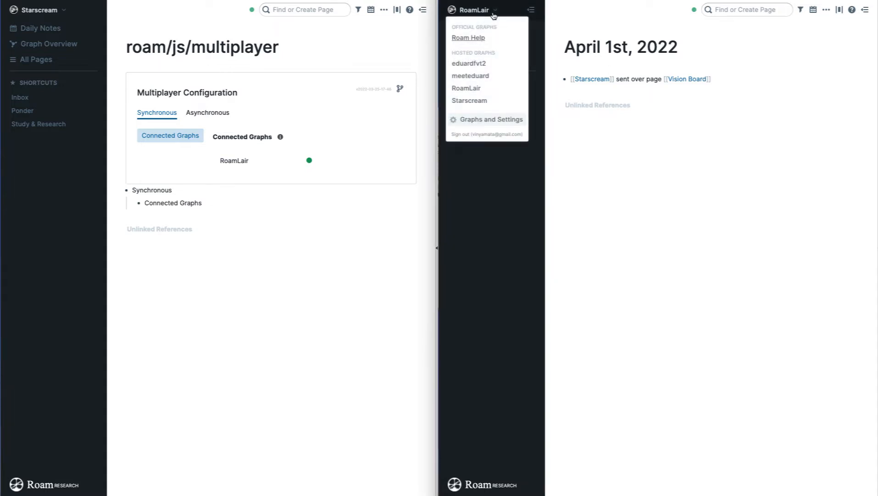
{"action": "left_click", "coordinate": [487, 120]}
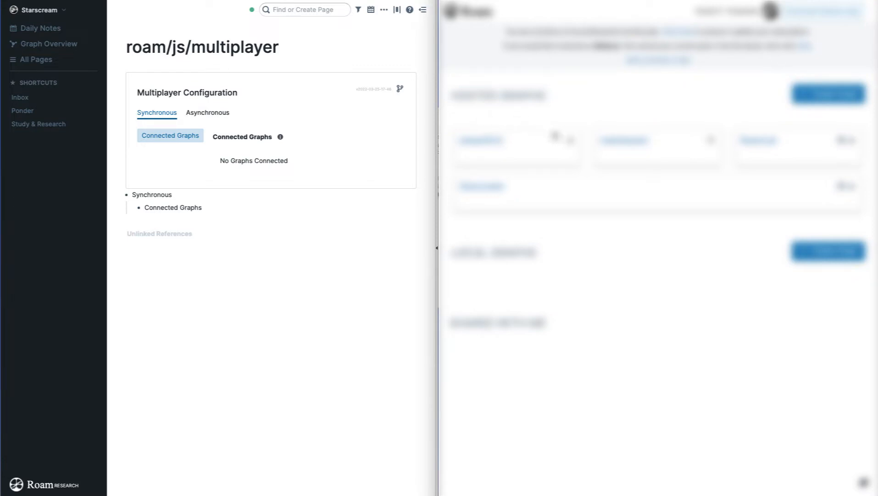
{"action": "left_click", "coordinate": [686, 143]}
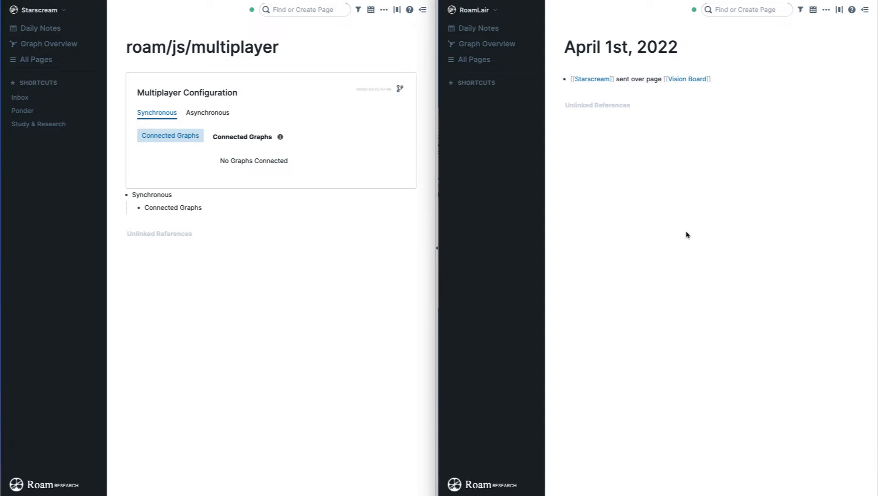
Step: Start a Setup Multiplayer connection in Starscream and copy its handshake code
{"action": "key", "text": "ctrl+p"}
{"action": "type", "text": "mult"}
{"action": "key", "text": "Return"}
{"action": "left_click", "coordinate": [169, 233]}
Step: Start connecting RoamLair to the multiplayer host and submit Starscream's handshake code to get the response code
{"action": "left_click", "coordinate": [622, 230]}
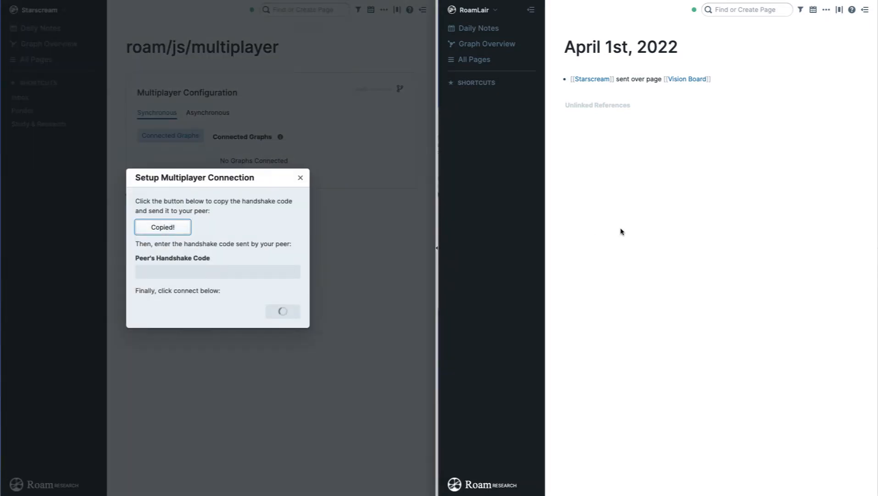
{"action": "key", "text": "ctrl+p"}
{"action": "type", "text": "conn"}
{"action": "key", "text": "Return"}
{"action": "left_click", "coordinate": [651, 251]}
{"action": "key", "text": "ctrl+v"}
{"action": "key", "text": "Return"}
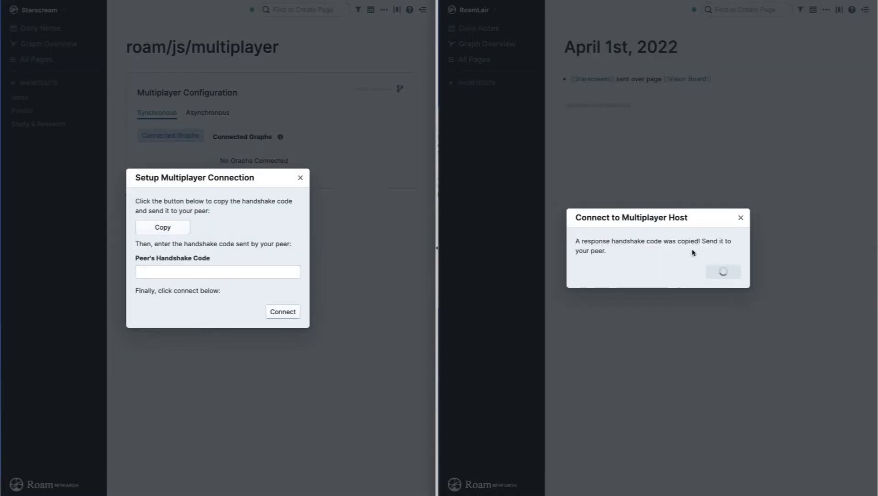
Step: Enter RoamLair's response as the peer's handshake code in Starscream and connect the two graphs
{"action": "left_click", "coordinate": [177, 272]}
{"action": "key", "text": "ctrl+v"}
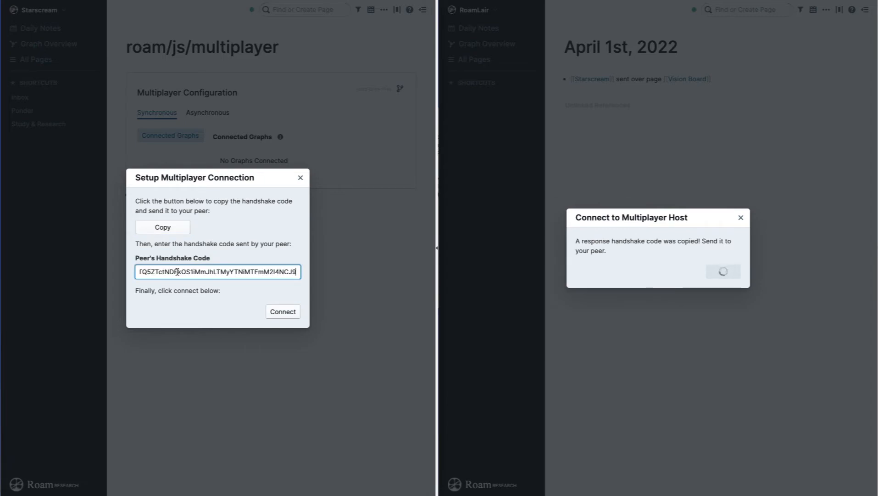
{"action": "left_click", "coordinate": [292, 313]}
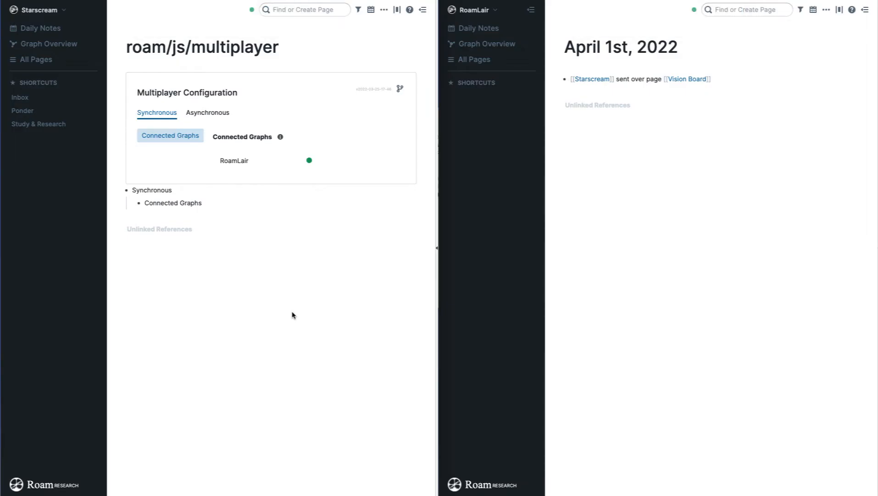
Step: Open Starscream's Asynchronous multiplayer settings and consult the RoamJS Asynchronous Mode documentation alongside them
{"action": "left_click", "coordinate": [212, 115]}
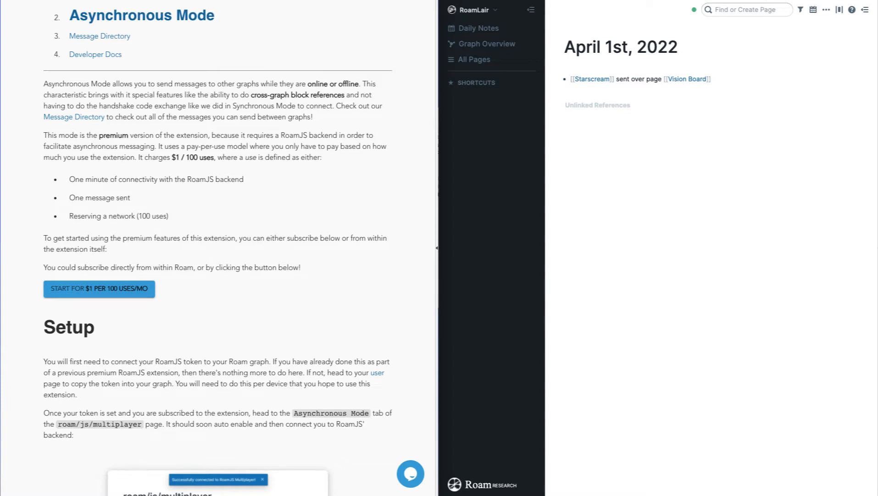
{"action": "left_click", "coordinate": [248, 1]}
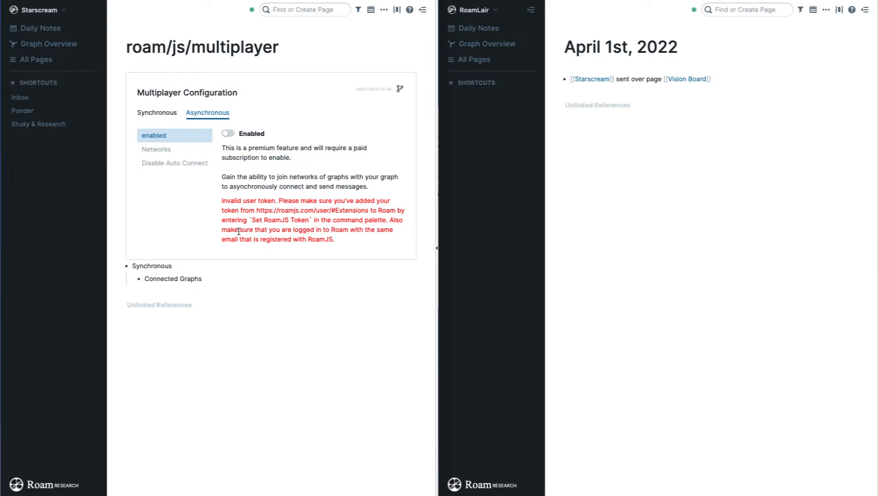
Step: Log in to the RoamJS website and copy the user token from the account's extension settings
{"action": "left_click", "coordinate": [114, 1]}
{"action": "scroll", "coordinate": [257, 202], "scroll_direction": "up", "scroll_amount": 5}
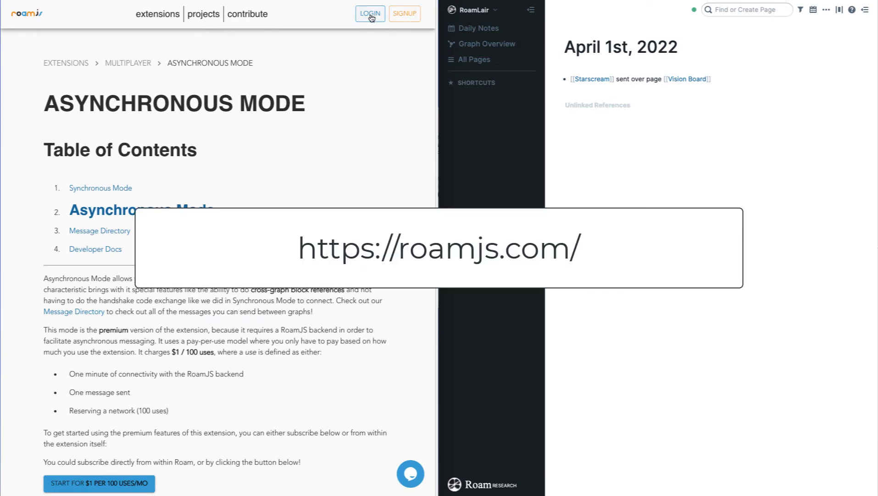
{"action": "left_click", "coordinate": [370, 13]}
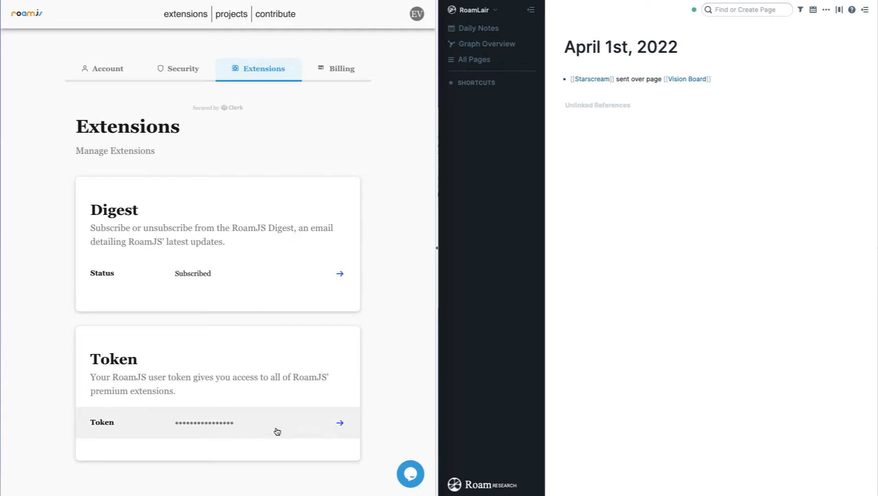
{"action": "left_click", "coordinate": [340, 423]}
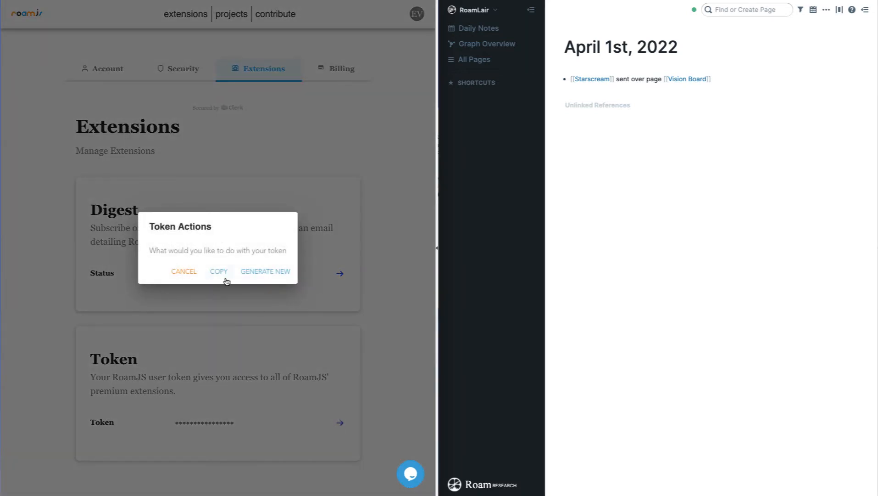
{"action": "left_click", "coordinate": [219, 272]}
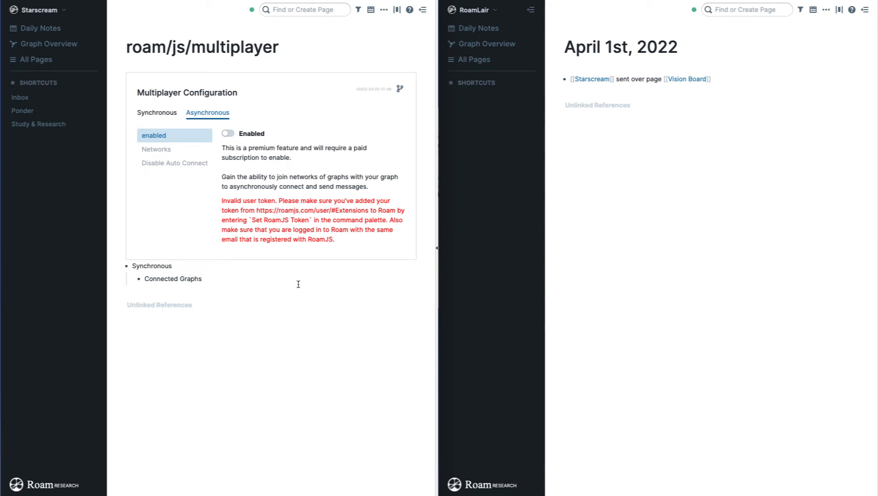
Step: Set the RoamJS token in Starscream by pasting the copied token, stored locally, and save it
{"action": "key", "text": "ctrl+p"}
{"action": "type", "text": "t ro"}
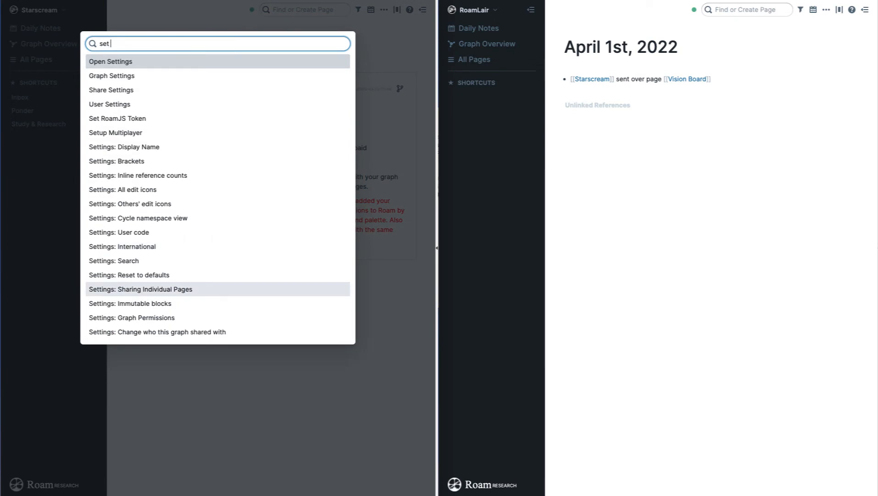
{"action": "key", "text": "Return"}
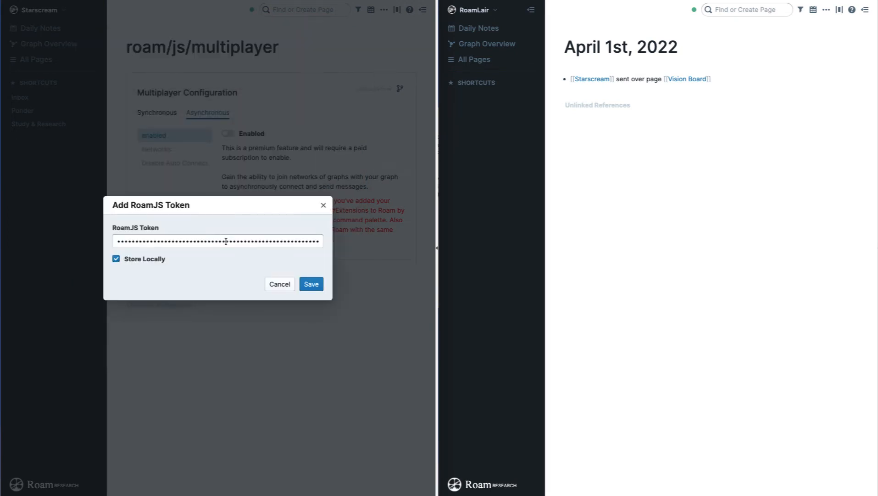
{"action": "left_click", "coordinate": [311, 284]}
Step: Enable the asynchronous mode in Starscream and submit the premium Multiplayer subscription
{"action": "left_click", "coordinate": [229, 134]}
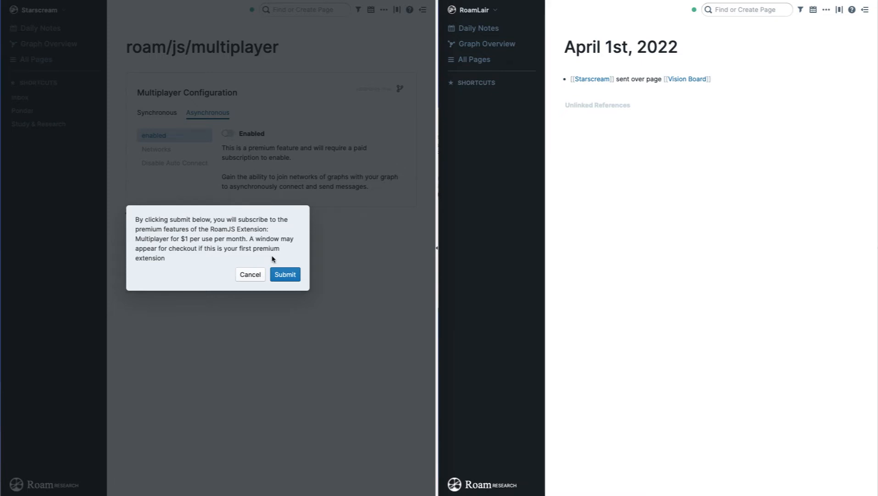
{"action": "left_click", "coordinate": [280, 274]}
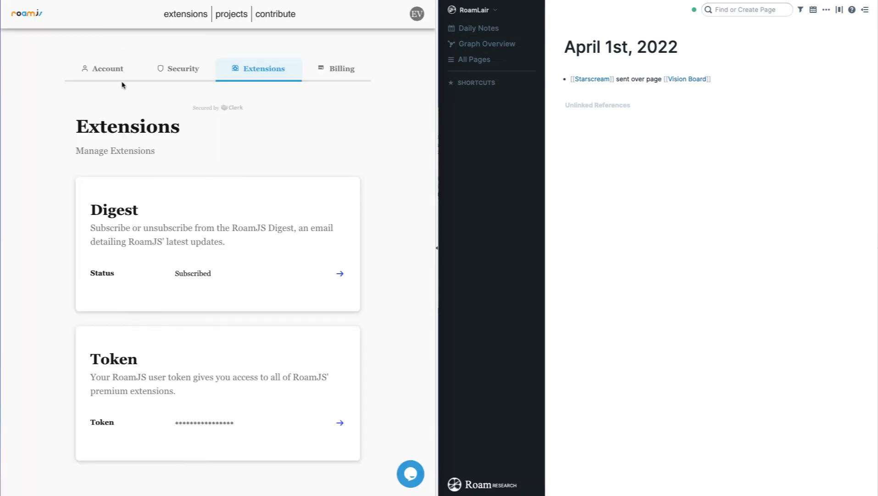
Step: Review the billing details on the RoamJS website and open the Multiplayer extension's Asynchronous Mode documentation
{"action": "left_click", "coordinate": [339, 72]}
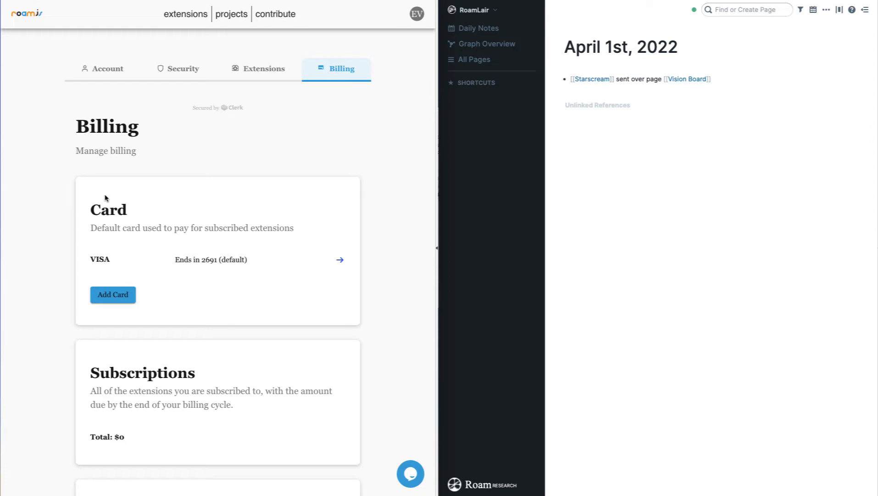
{"action": "left_click", "coordinate": [184, 17]}
{"action": "scroll", "coordinate": [166, 250], "scroll_direction": "down", "scroll_amount": 2}
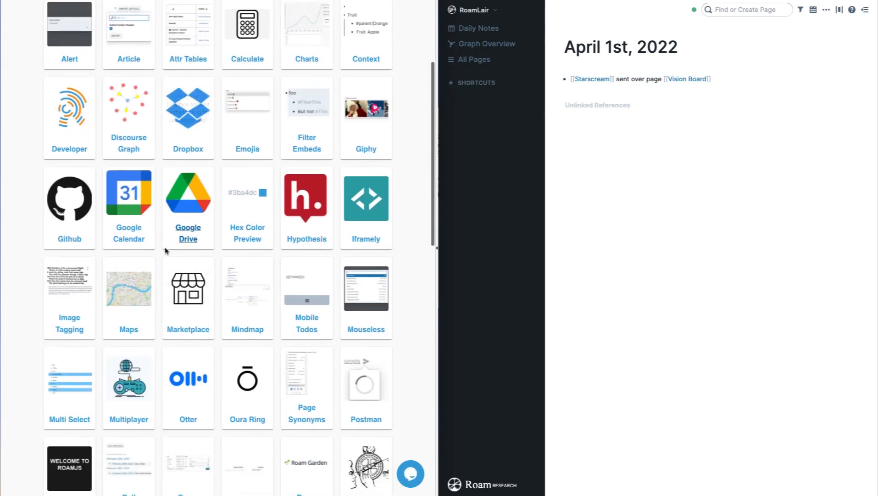
{"action": "left_click", "coordinate": [127, 420]}
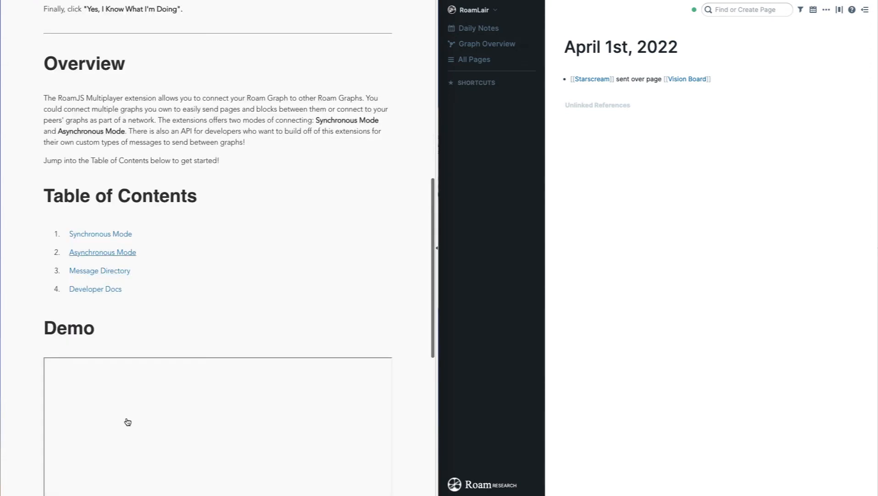
{"action": "left_click", "coordinate": [114, 252]}
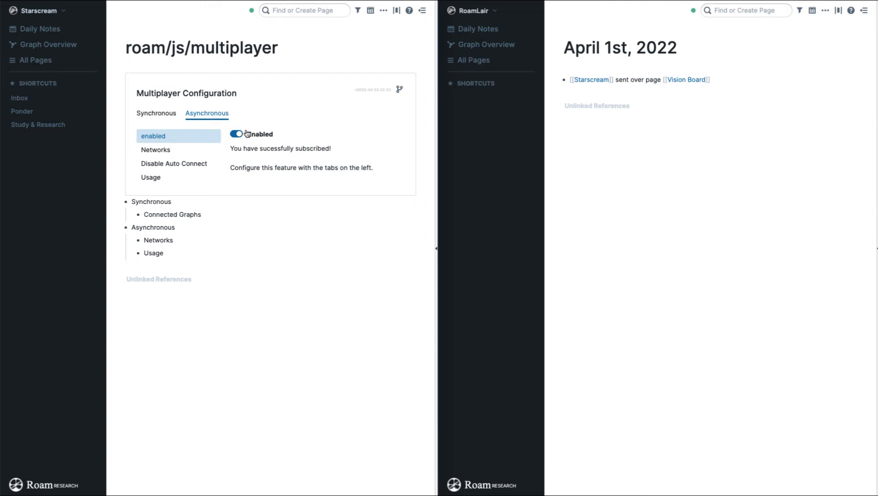
Step: Create the asynchronous network "The Roam Siloviki" in Starscream, protected with a network password
{"action": "left_click", "coordinate": [170, 150]}
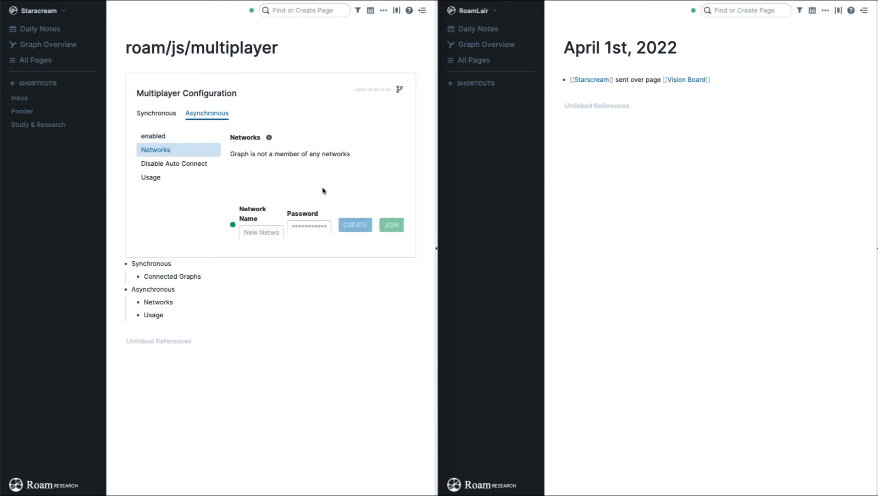
{"action": "left_click", "coordinate": [258, 233]}
{"action": "key", "text": "ctrl+v"}
{"action": "left_click", "coordinate": [302, 228]}
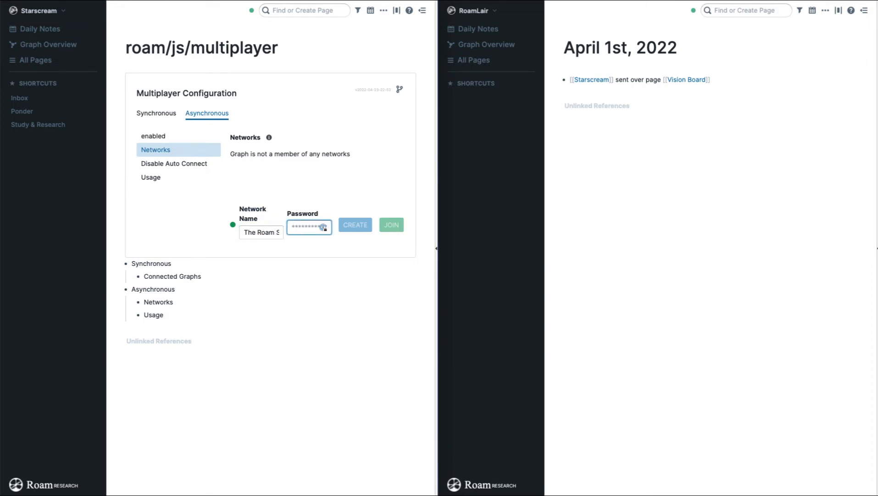
{"action": "type", "text": "*****"}
{"action": "left_click", "coordinate": [353, 230]}
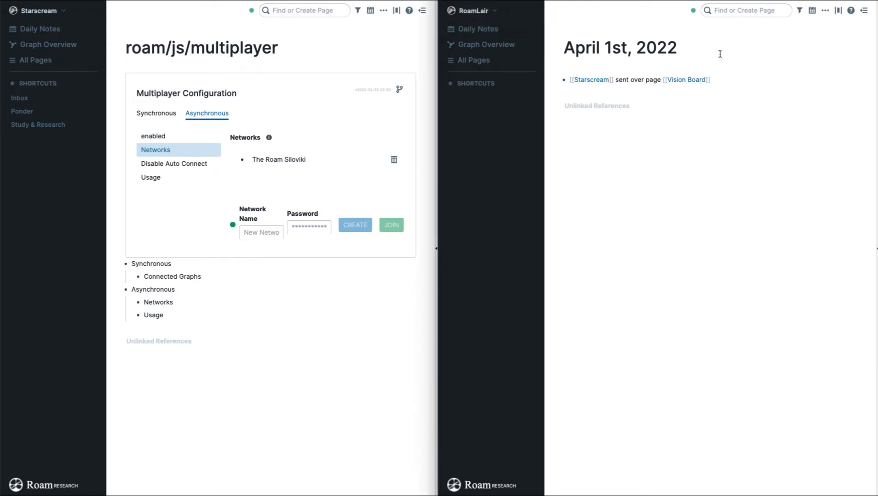
Step: Open the Asynchronous settings on RoamLair's roam/js/multiplayer page
{"action": "left_click", "coordinate": [735, 11]}
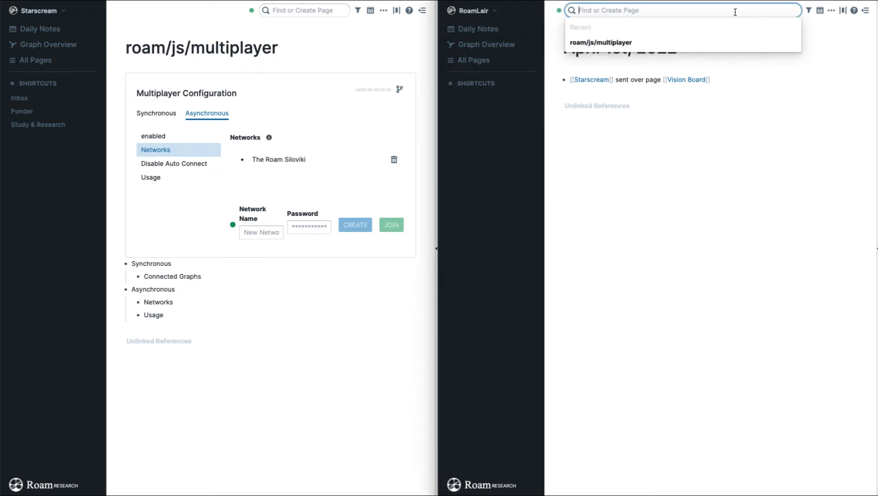
{"action": "left_click", "coordinate": [624, 44]}
{"action": "left_click", "coordinate": [647, 117]}
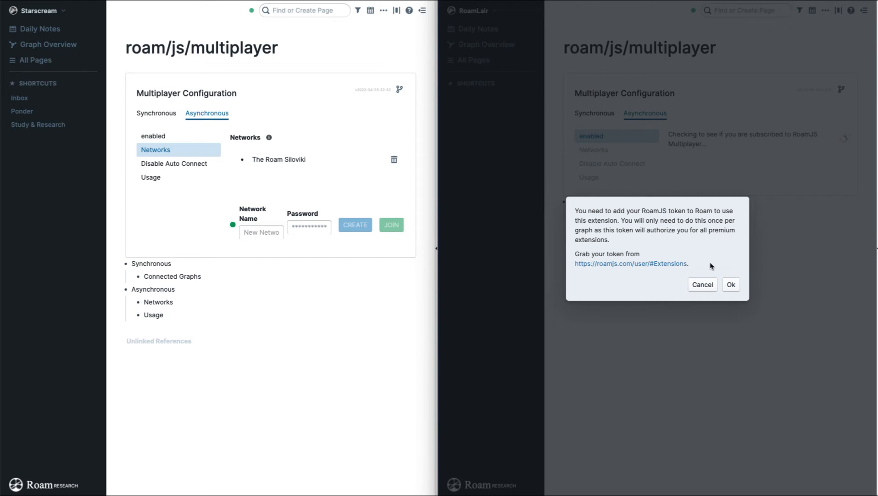
Step: Copy the user token from the RoamJS account's extension settings, and return to RoamLair
{"action": "left_click", "coordinate": [664, 264]}
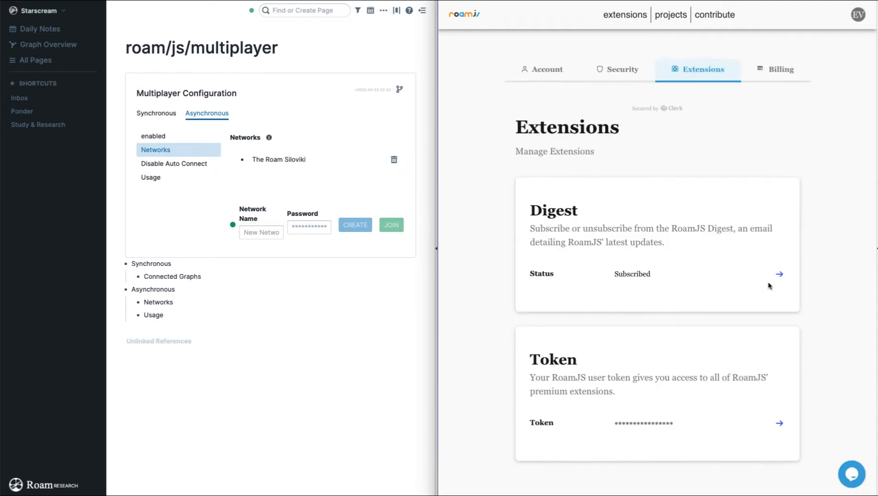
{"action": "scroll", "coordinate": [770, 294], "scroll_direction": "down", "scroll_amount": 3}
{"action": "left_click", "coordinate": [780, 321]}
{"action": "left_click", "coordinate": [658, 274]}
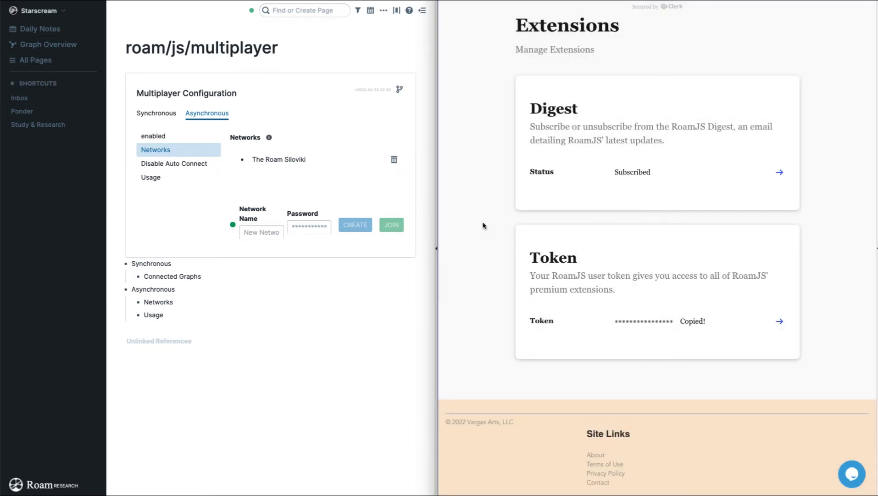
{"action": "key", "text": "ctrl+w"}
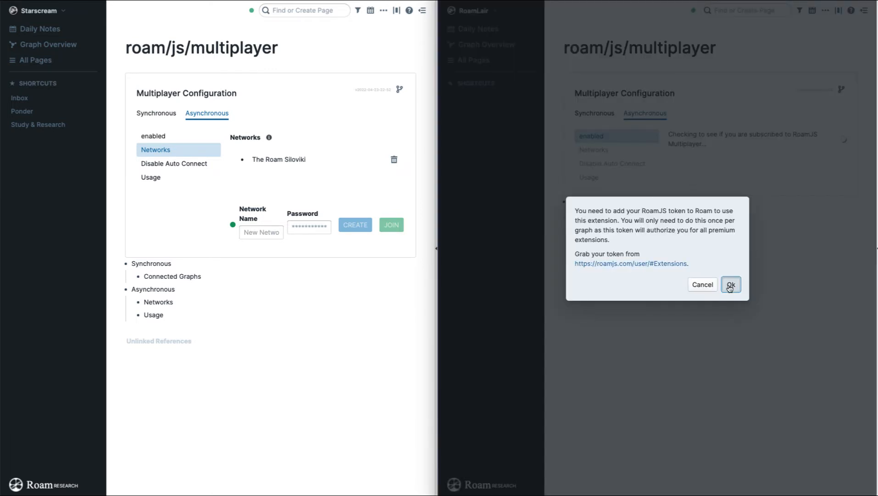
Step: Set the RoamJS token in RoamLair by pasting the copied token, and save it
{"action": "left_click", "coordinate": [728, 285]}
{"action": "left_click", "coordinate": [635, 241]}
{"action": "key", "text": "ctrl+v"}
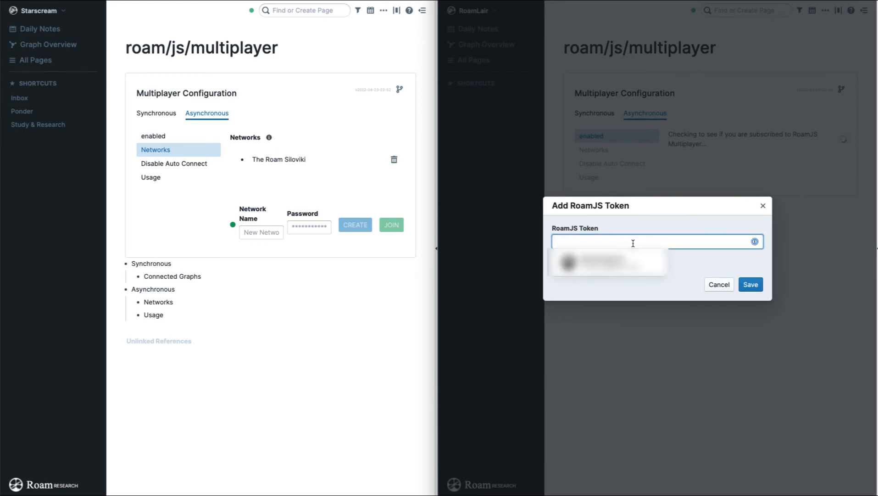
{"action": "left_click", "coordinate": [751, 285]}
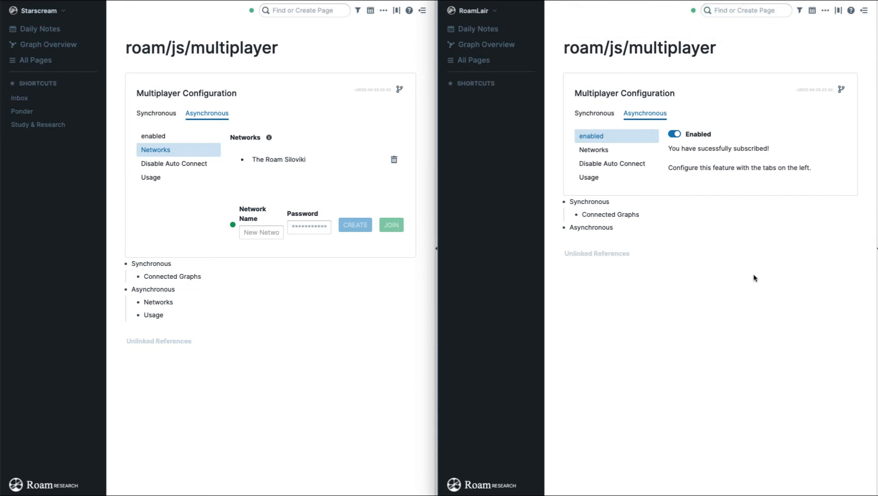
Step: Join RoamLair to the network "The Roam Siloviki" using the network password
{"action": "left_click", "coordinate": [593, 150]}
{"action": "left_click", "coordinate": [691, 231]}
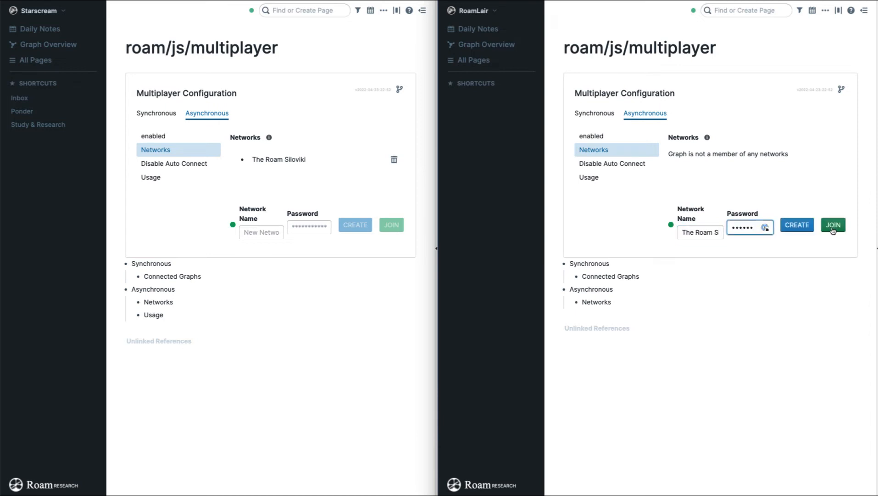
{"action": "left_click", "coordinate": [833, 225]}
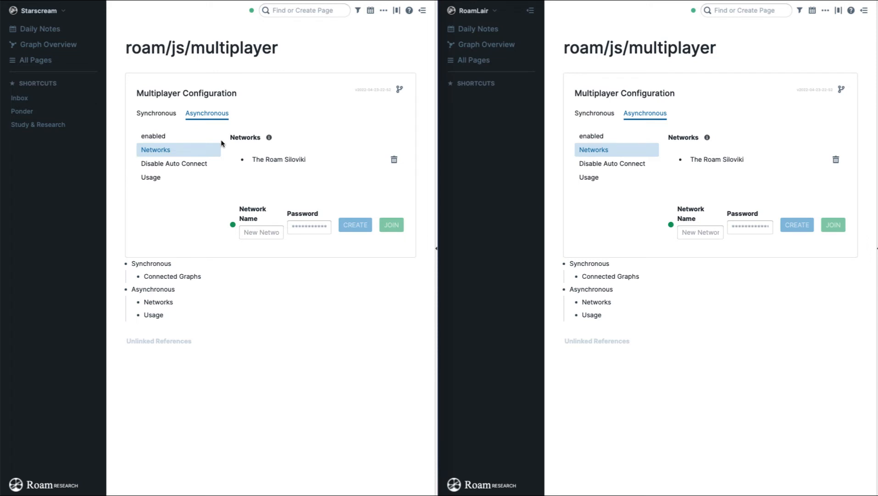
Step: Show RoamLair's Daily Notes and copy a cross graph block reference to the "Here's the secret about most [[sacrifice]]" block in Starscream's Inbox
{"action": "left_click", "coordinate": [19, 98]}
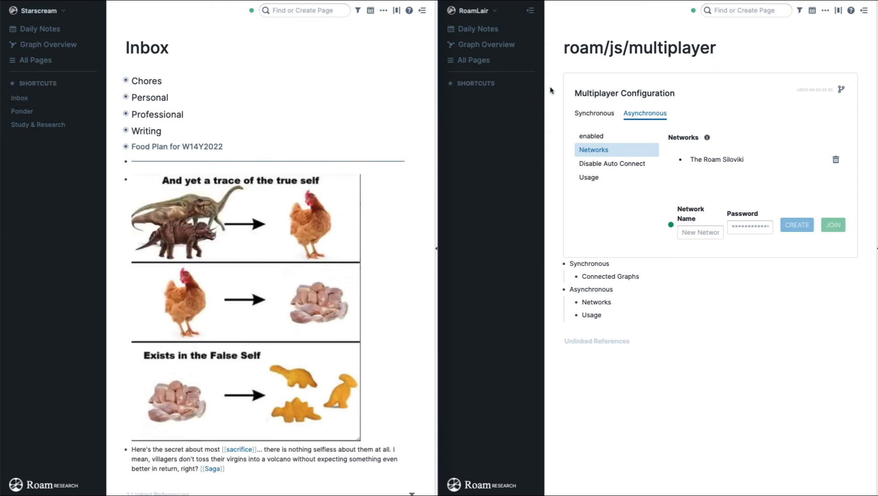
{"action": "left_click", "coordinate": [477, 30]}
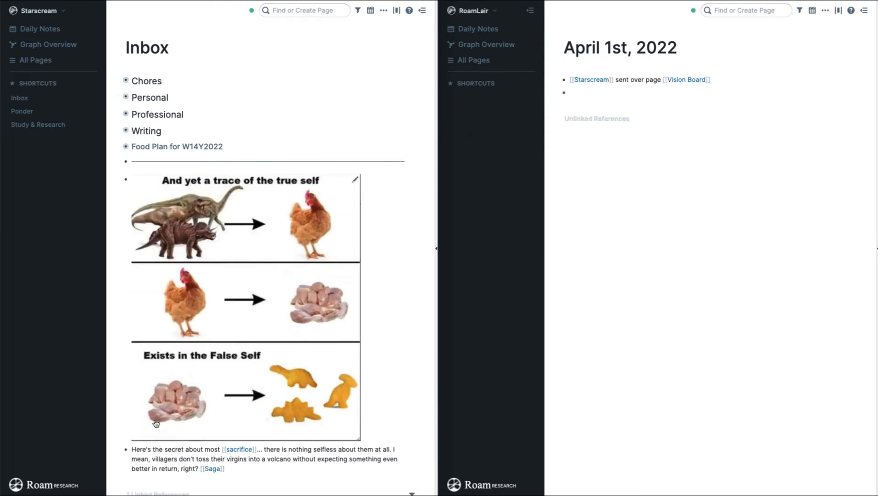
{"action": "left_click", "coordinate": [264, 469]}
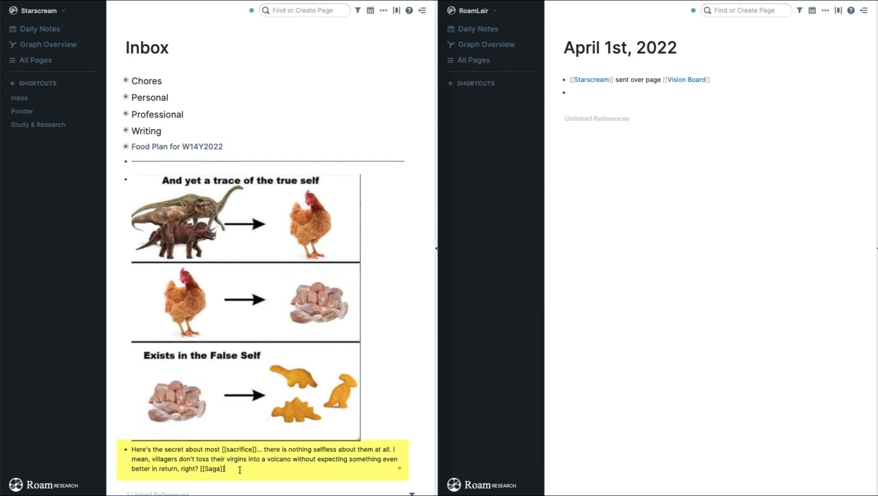
{"action": "key", "text": "ctrl+p"}
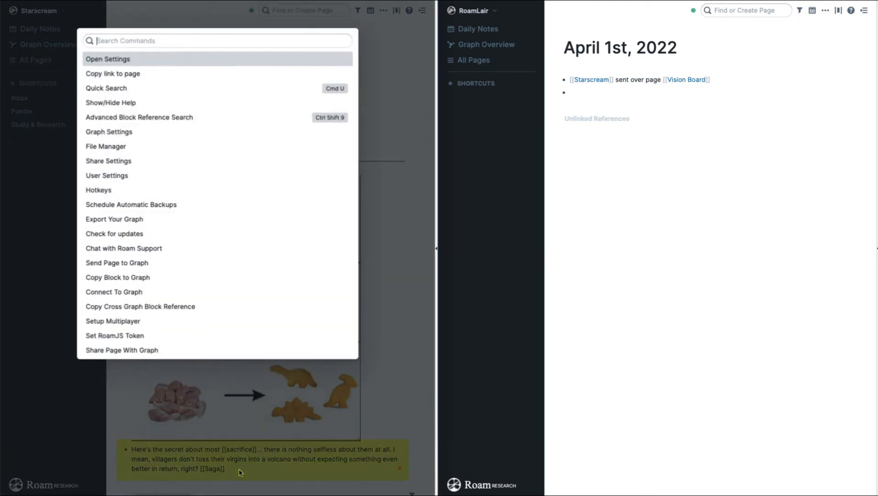
{"action": "type", "text": "cross"}
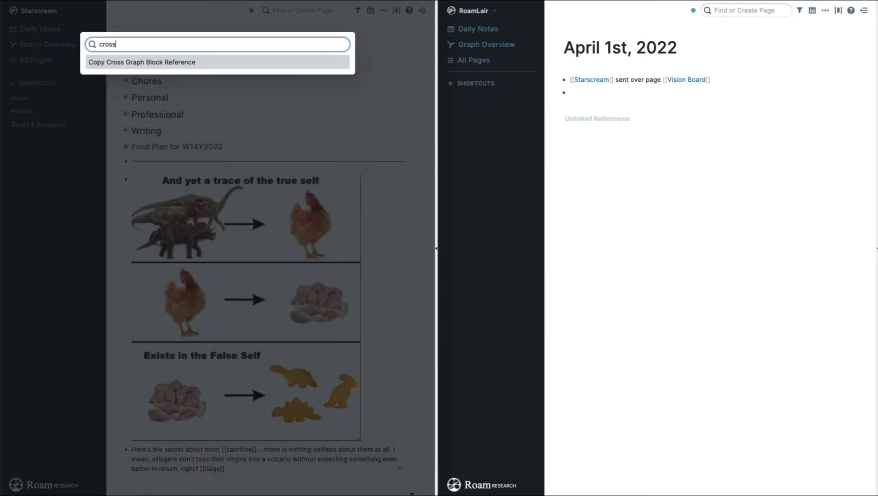
{"action": "left_click", "coordinate": [172, 67]}
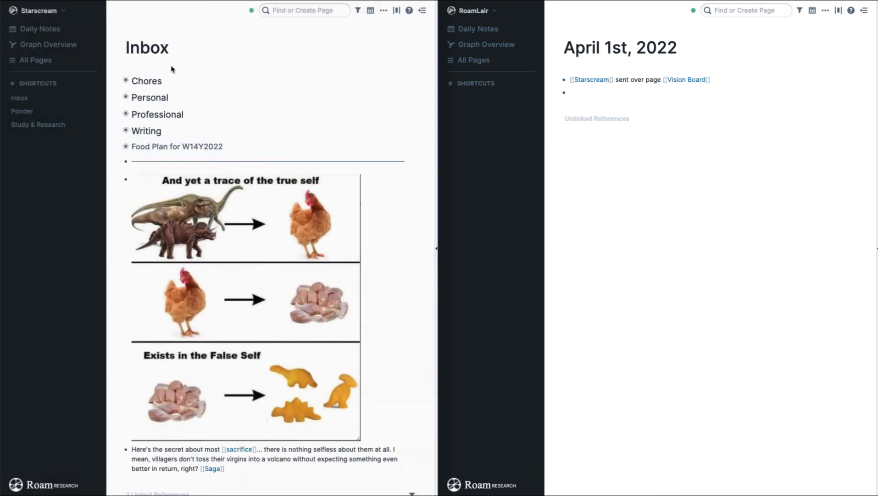
Step: Paste the cross graph block reference into the empty block of RoamLair's April 1st, 2022 page
{"action": "left_click", "coordinate": [581, 94]}
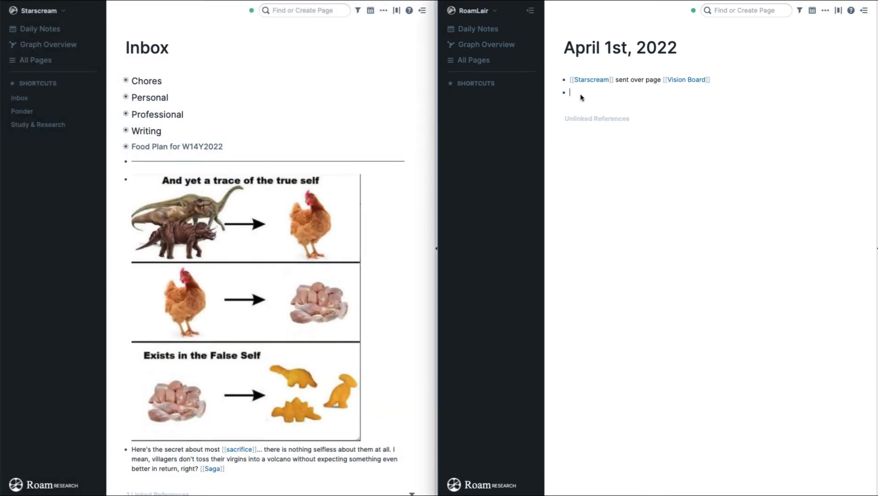
{"action": "key", "text": "ctrl+v"}
{"action": "left_click", "coordinate": [606, 187]}
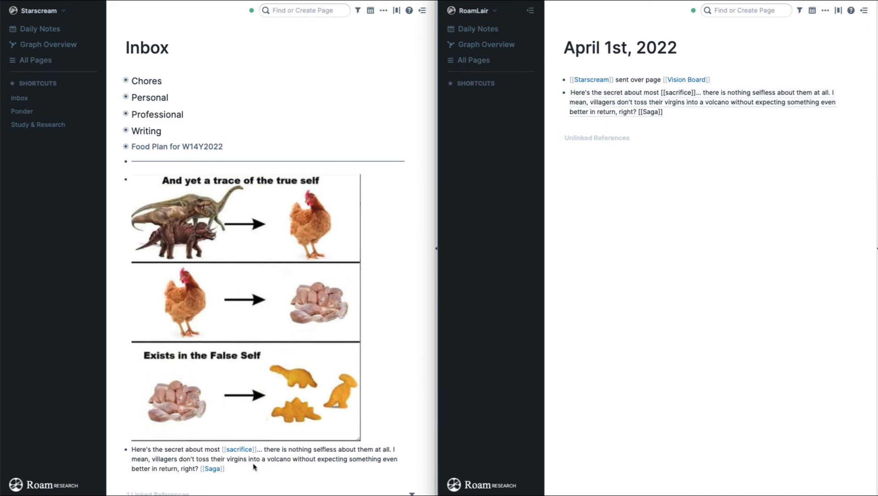
Step: Copy the sacrifice block's regular block reference in Starscream and paste it into a new block directly below it
{"action": "right_click", "coordinate": [125, 450]}
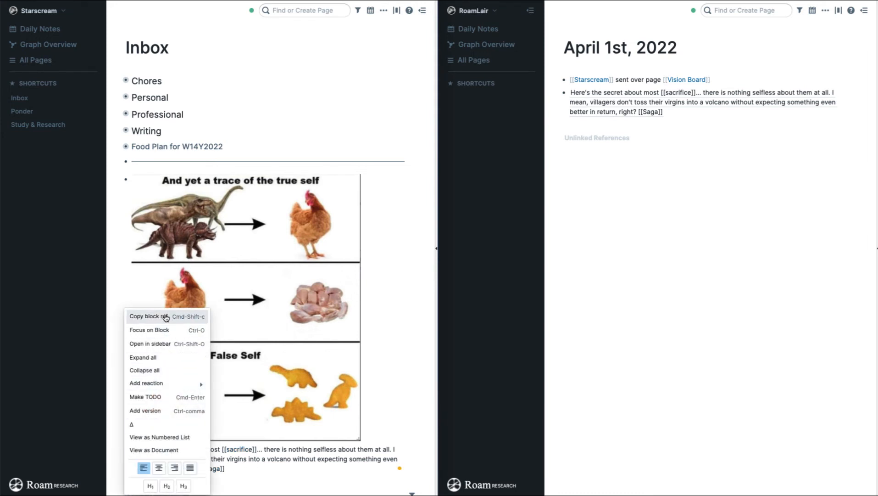
{"action": "left_click", "coordinate": [166, 318]}
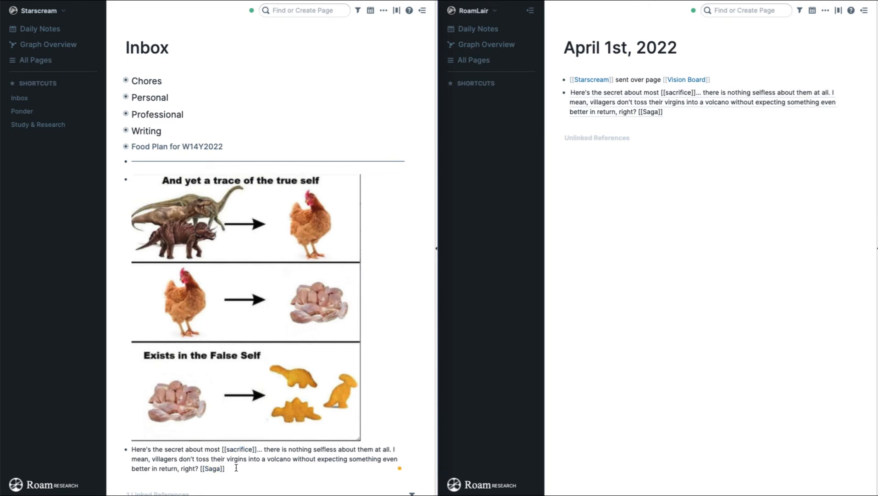
{"action": "key", "text": "Return"}
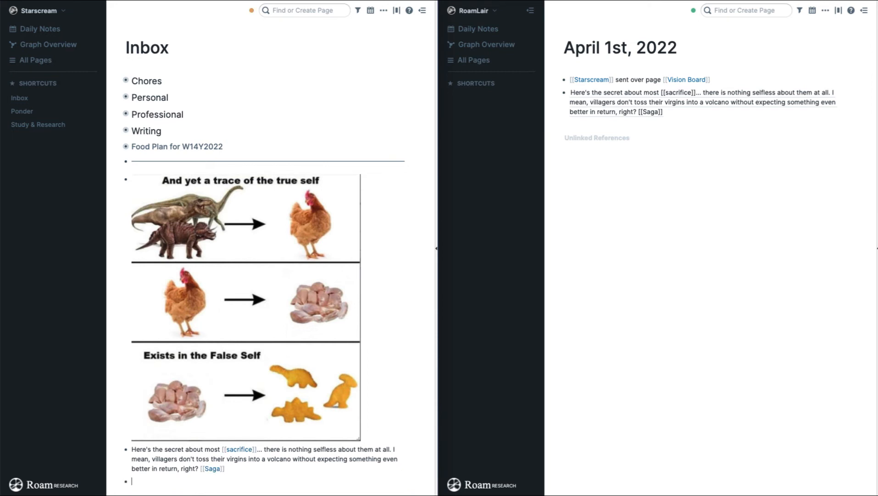
{"action": "key", "text": "ctrl+v"}
{"action": "key", "text": "ctrl+a"}
{"action": "key", "text": "ctrl+v"}
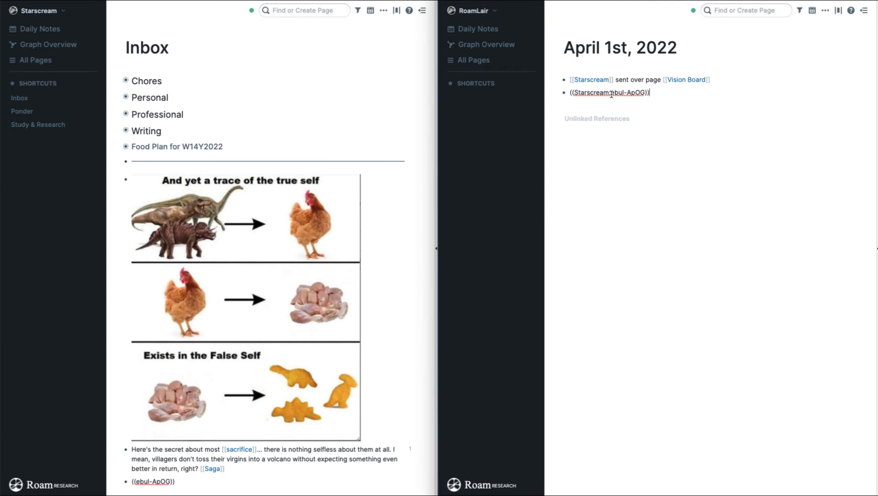
Step: Compare the original sacrifice block with its local reference in Starscream's Inbox, and delete the reference block
{"action": "left_click", "coordinate": [254, 467]}
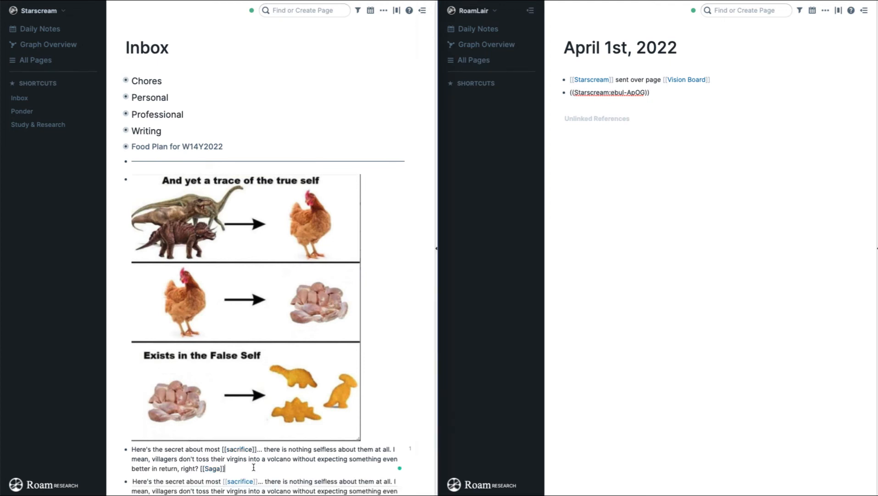
{"action": "scroll", "coordinate": [265, 466], "scroll_direction": "down", "scroll_amount": 1}
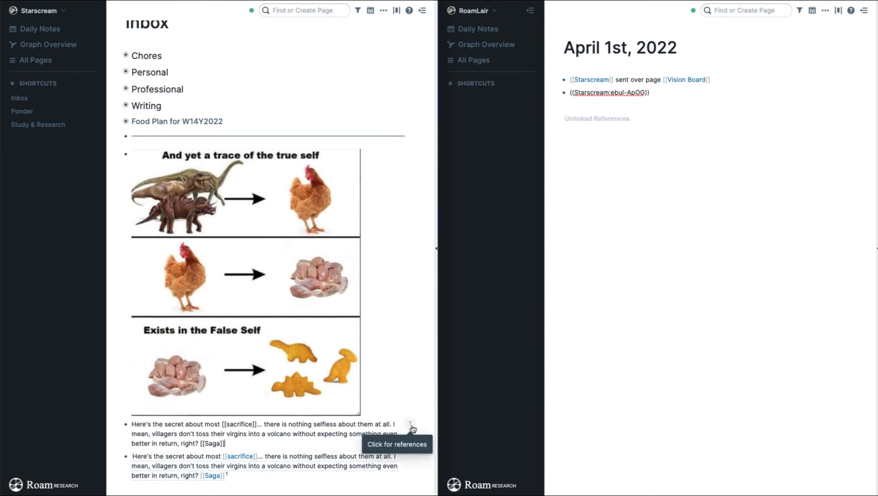
{"action": "left_click", "coordinate": [242, 477]}
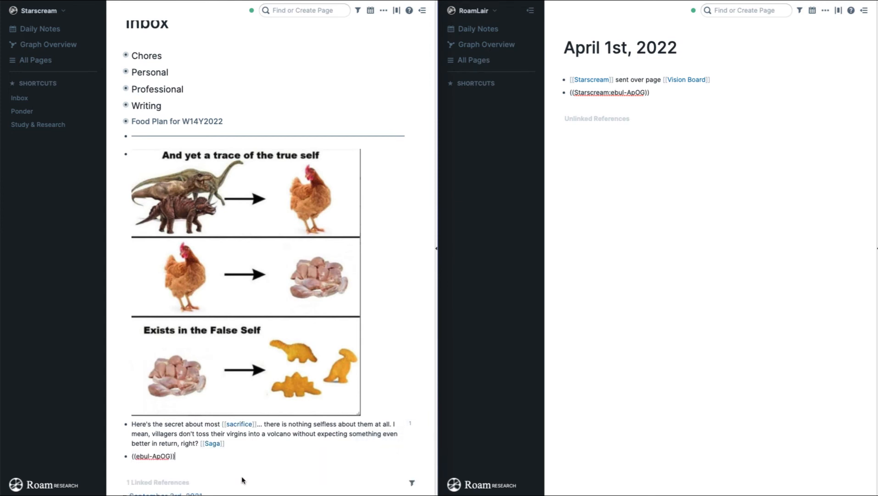
{"action": "key", "text": "ctrl+a"}
{"action": "key", "text": "BackSpace"}
{"action": "key", "text": "BackSpace"}
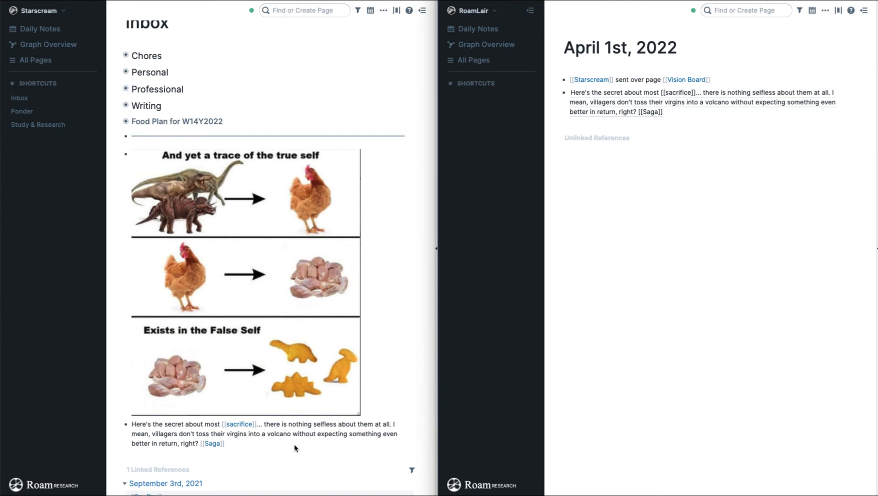
Step: Append "Best comic ever!" to the end of the sacrifice block in Starscream's Inbox
{"action": "left_click", "coordinate": [239, 443]}
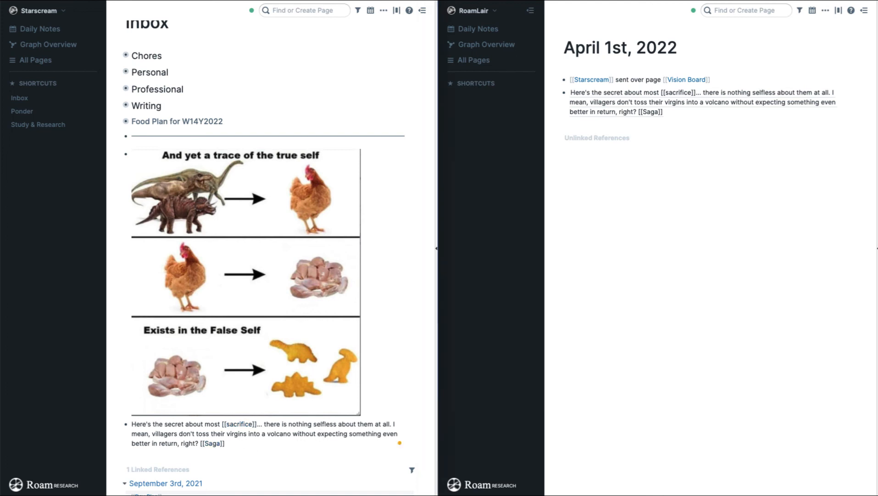
{"action": "type", "text": "Best comic ever!"}
{"action": "left_click", "coordinate": [402, 388]}
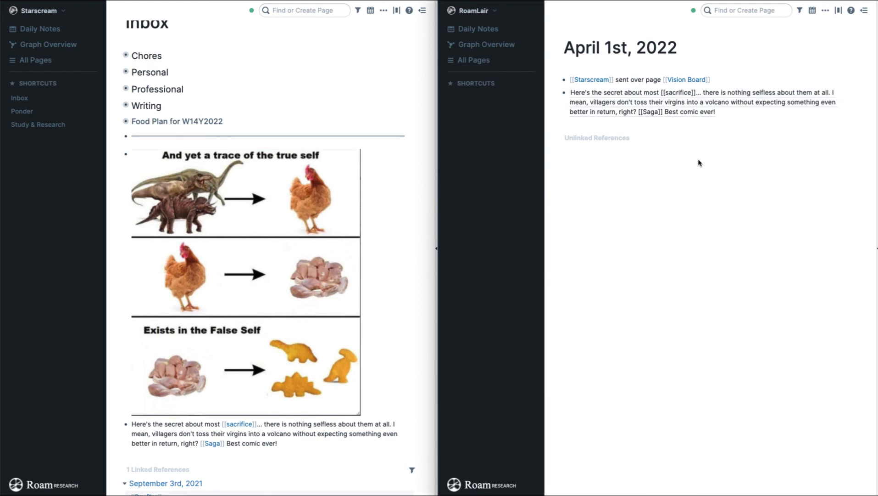
{"action": "right_click", "coordinate": [616, 210]}
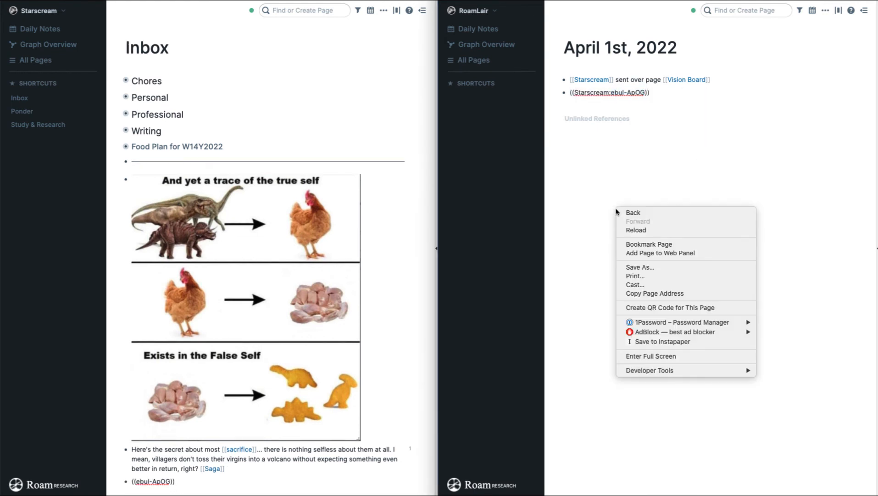
{"action": "left_click", "coordinate": [576, 172]}
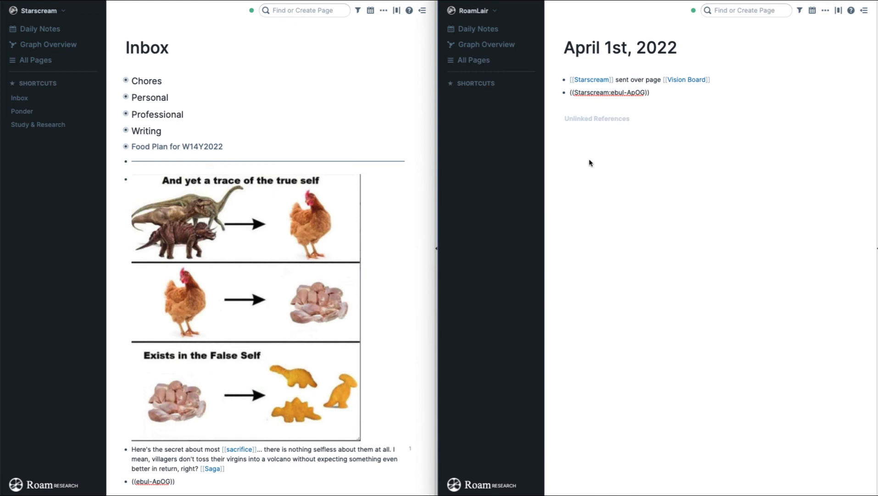
Step: Open the Asynchronous settings on the roam/js/multiplayer pages of both Starscream and RoamLair
{"action": "left_click", "coordinate": [753, 70]}
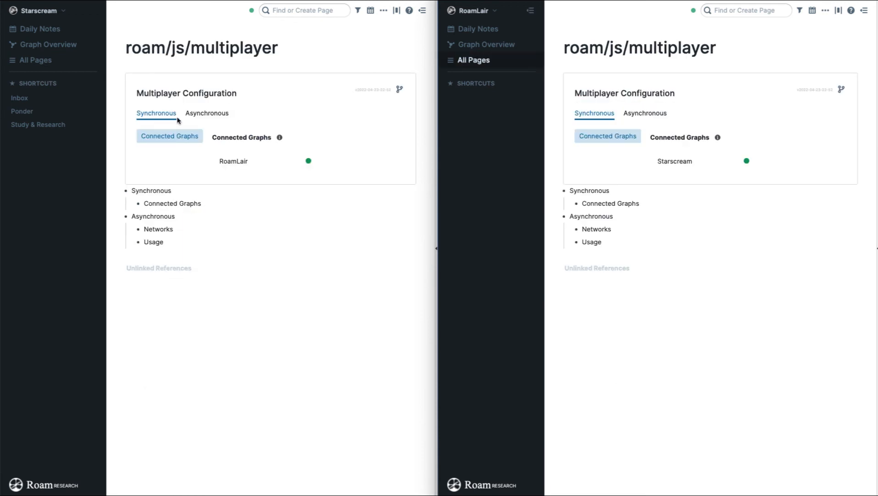
{"action": "left_click", "coordinate": [209, 115]}
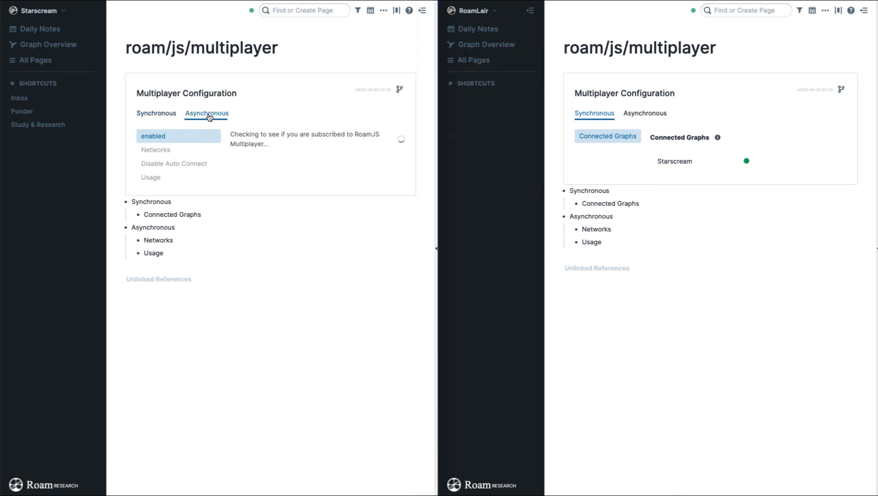
{"action": "left_click", "coordinate": [660, 113]}
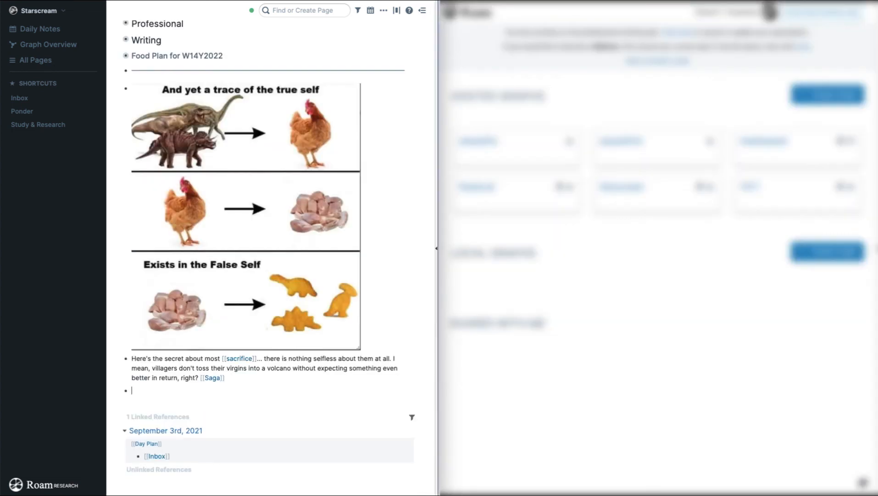
Step: Send a copy of the sacrifice block from Starscream to the Inbox page of the RoamLair graph with Copy Block to Graph
{"action": "key", "text": "super+p"}
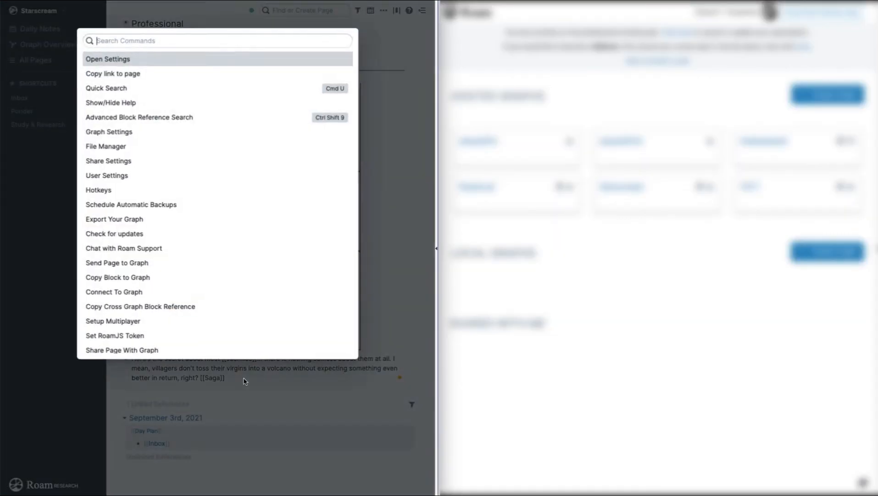
{"action": "type", "text": "copy"}
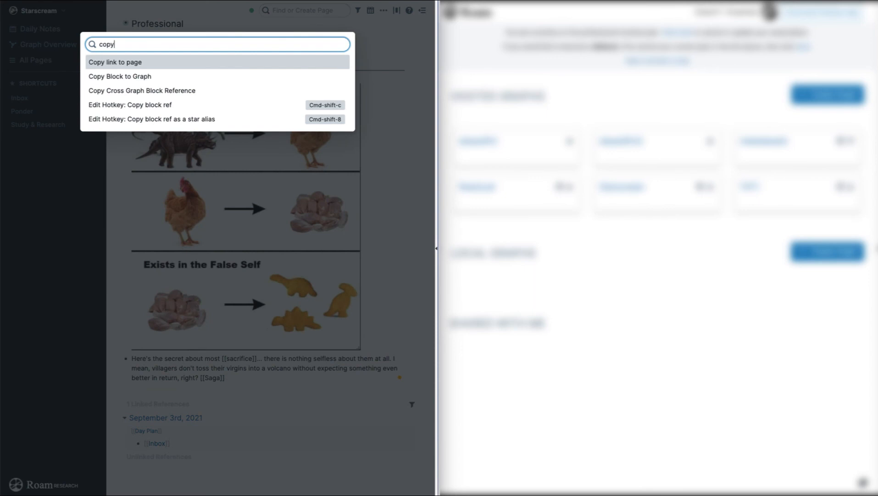
{"action": "key", "text": "Down"}
{"action": "key", "text": "Return"}
{"action": "left_click", "coordinate": [116, 260]}
{"action": "left_click", "coordinate": [180, 241]}
{"action": "type", "text": "Inbox"}
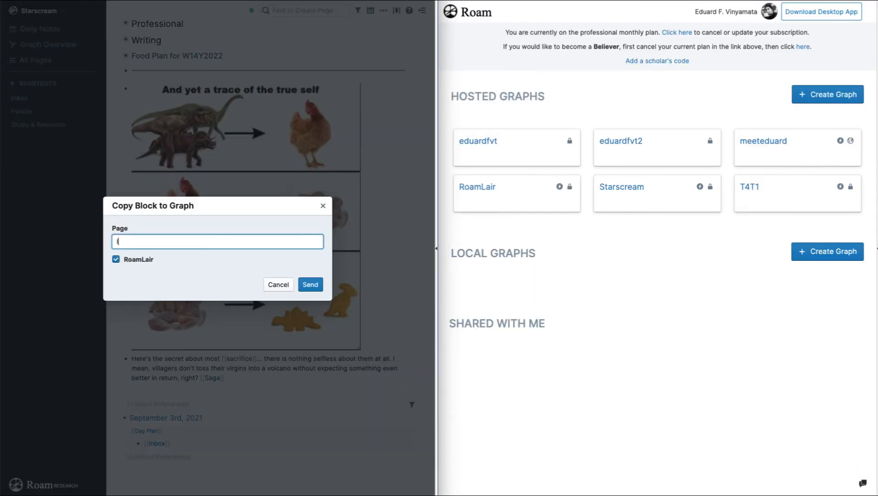
{"action": "left_click", "coordinate": [310, 285]}
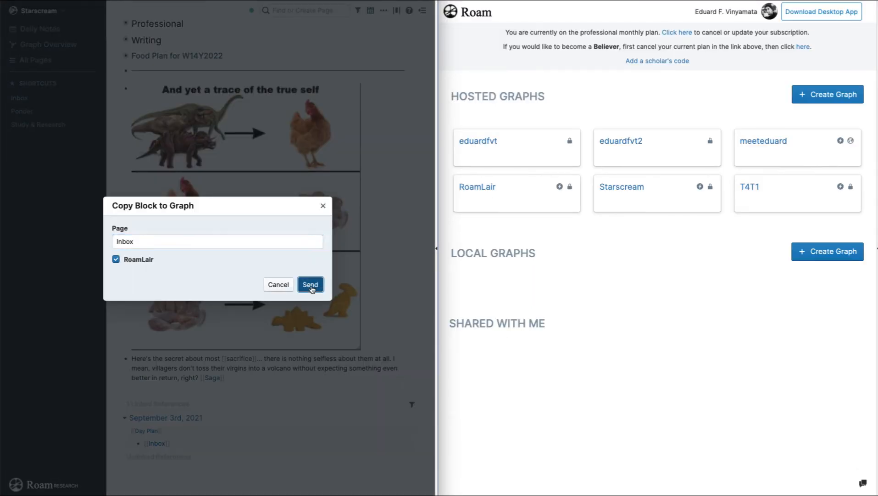
Step: Open the RoamLair graph beside Starscream and go to its Inbox page
{"action": "left_click", "coordinate": [479, 191]}
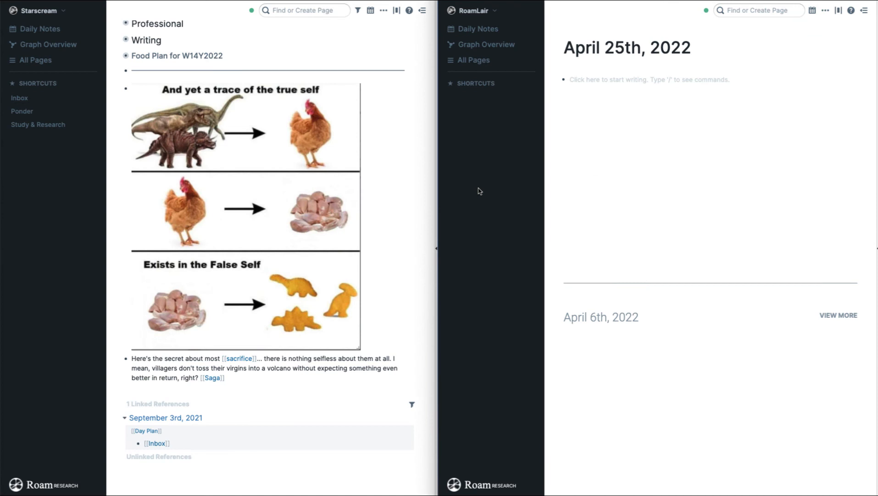
{"action": "left_click", "coordinate": [751, 10]}
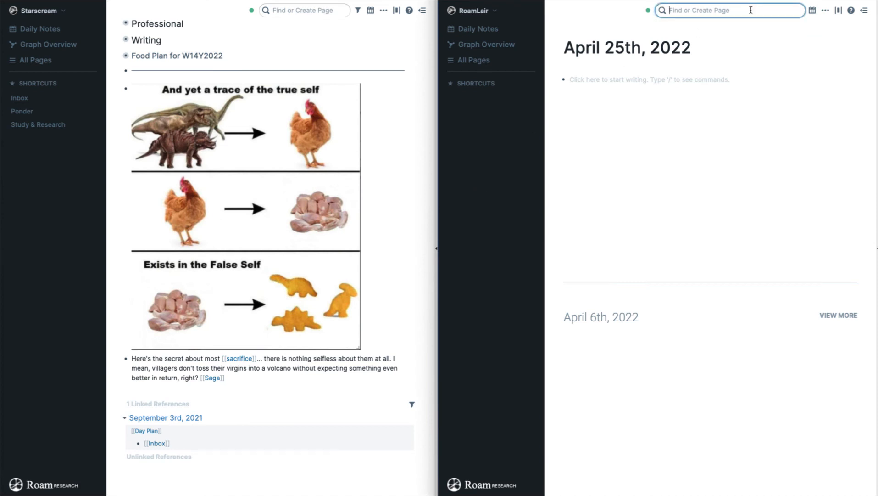
{"action": "type", "text": "Inbox"}
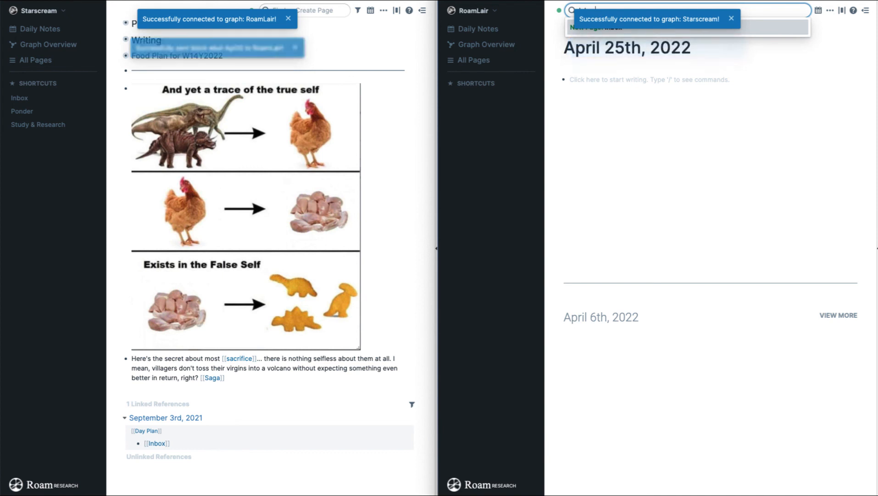
{"action": "key", "text": "Return"}
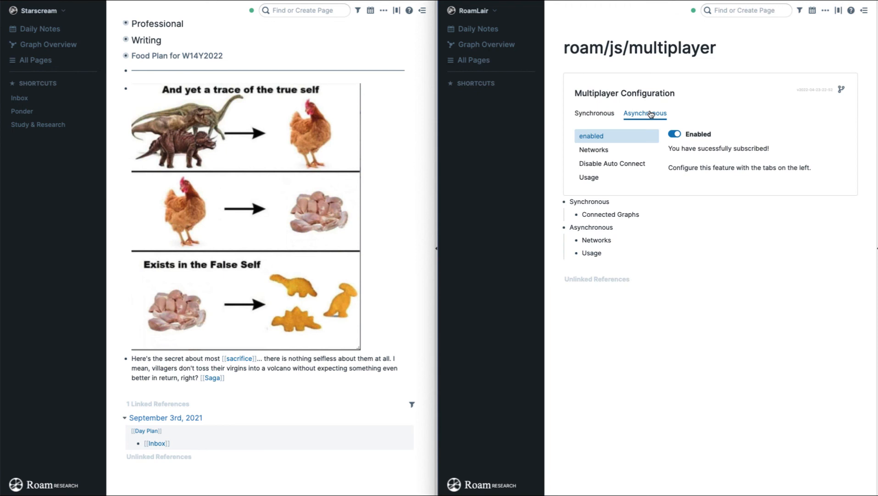
Step: Examine RoamLair's asynchronous Disable Auto Connect and Usage settings, and compare the Synchronous and Asynchronous configurations of Multiplayer
{"action": "left_click", "coordinate": [609, 167]}
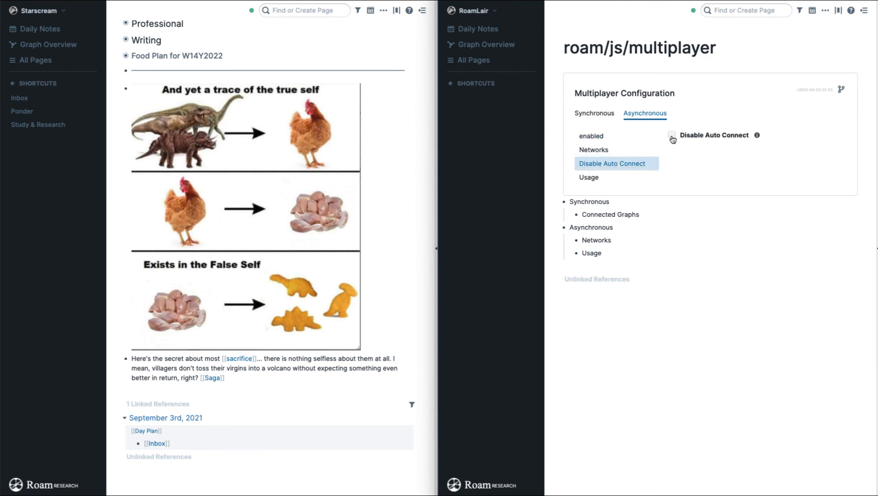
{"action": "left_click", "coordinate": [589, 180]}
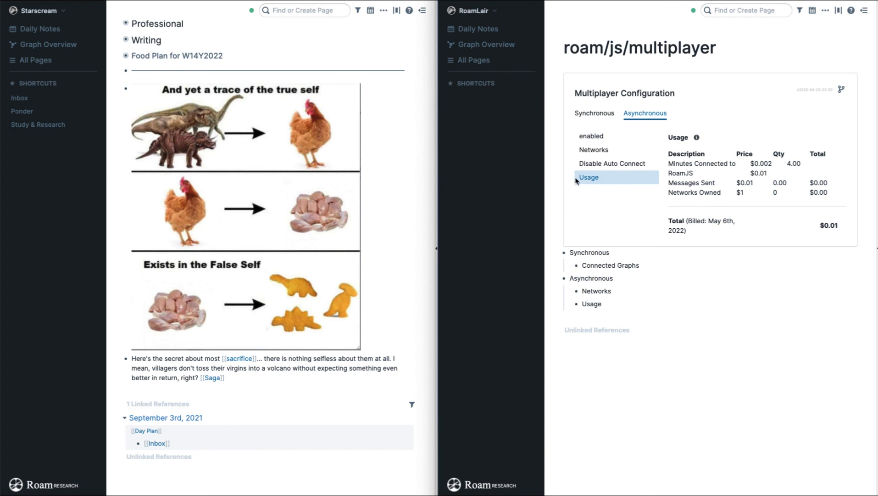
{"action": "left_click", "coordinate": [599, 112]}
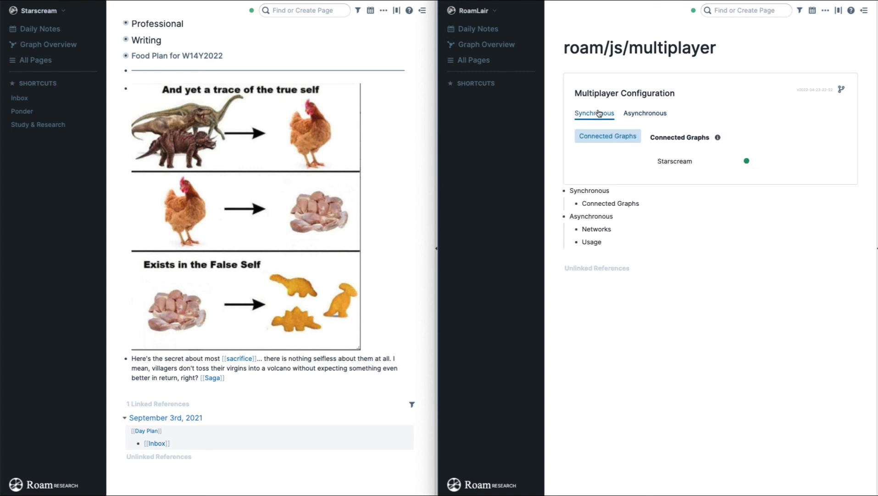
{"action": "left_click", "coordinate": [652, 114]}
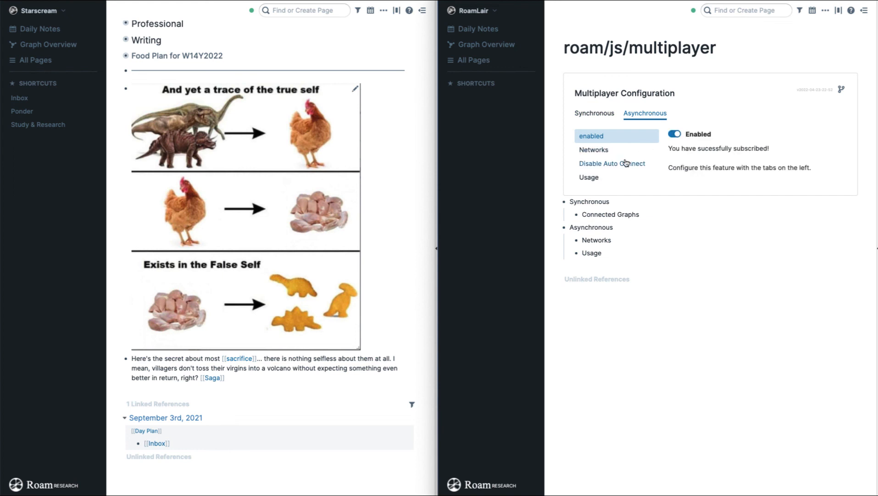
{"action": "left_click", "coordinate": [588, 118]}
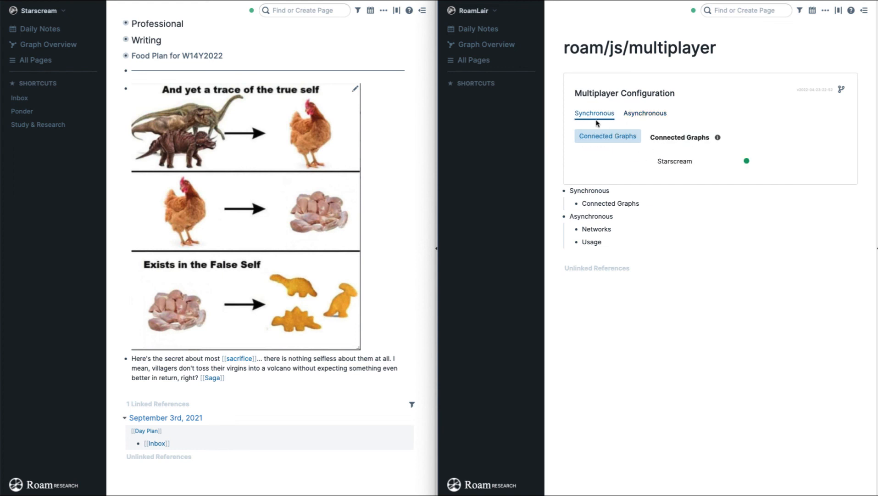
{"action": "left_click", "coordinate": [648, 114]}
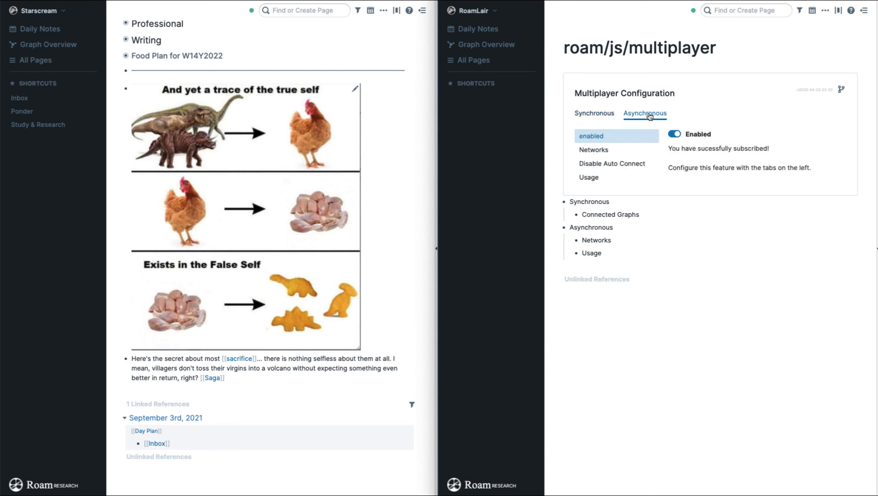